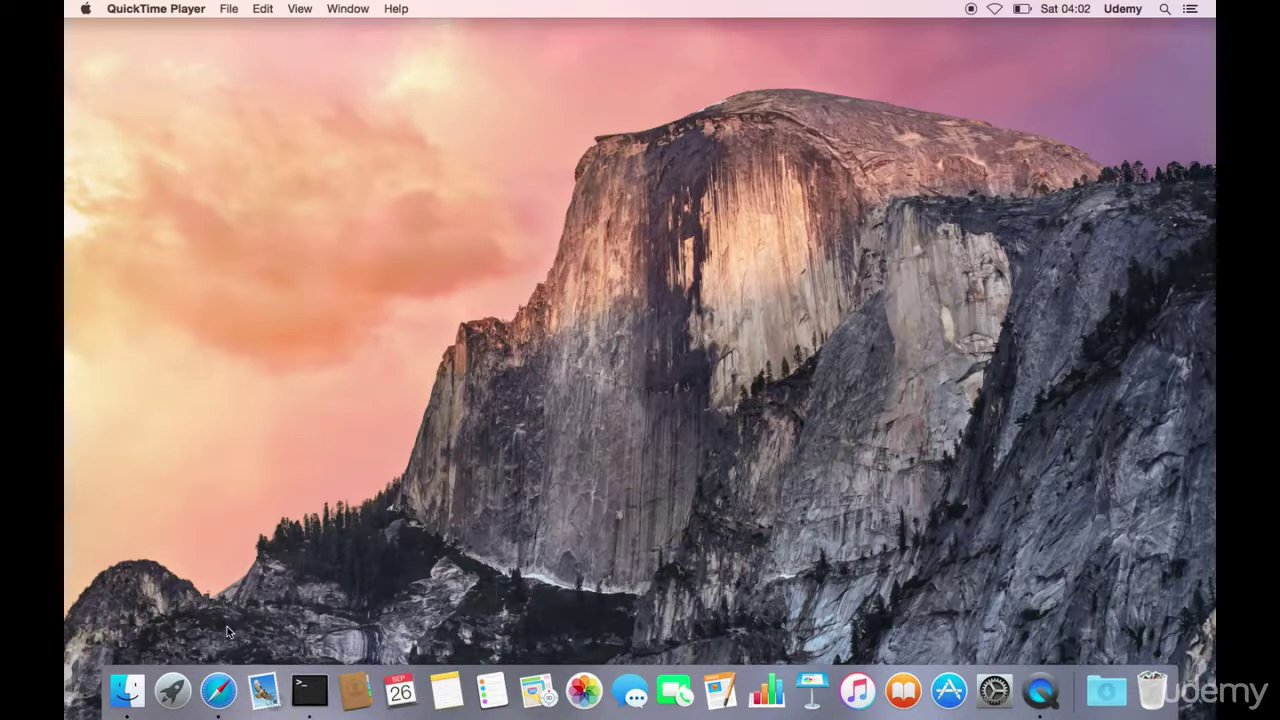
Open Safari, search the web for virtualbox and go to the Oracle VM VirtualBox site.
click(224, 690)
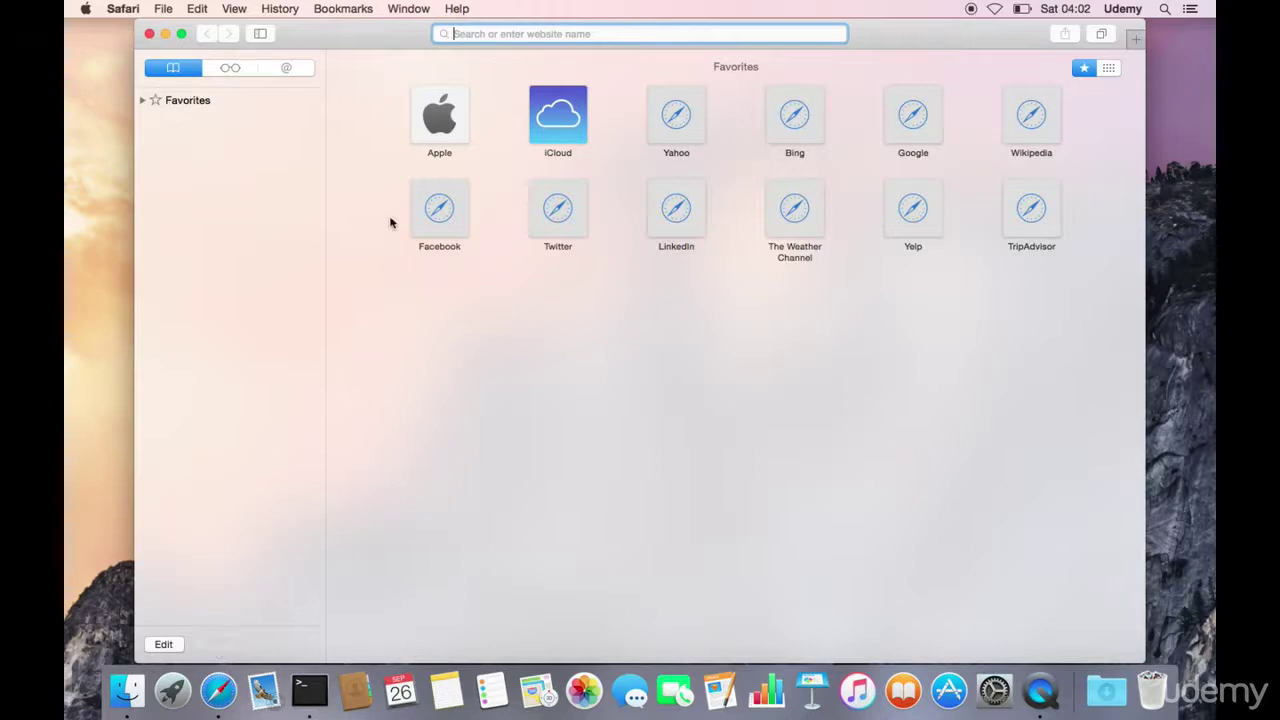
double_click(405, 33)
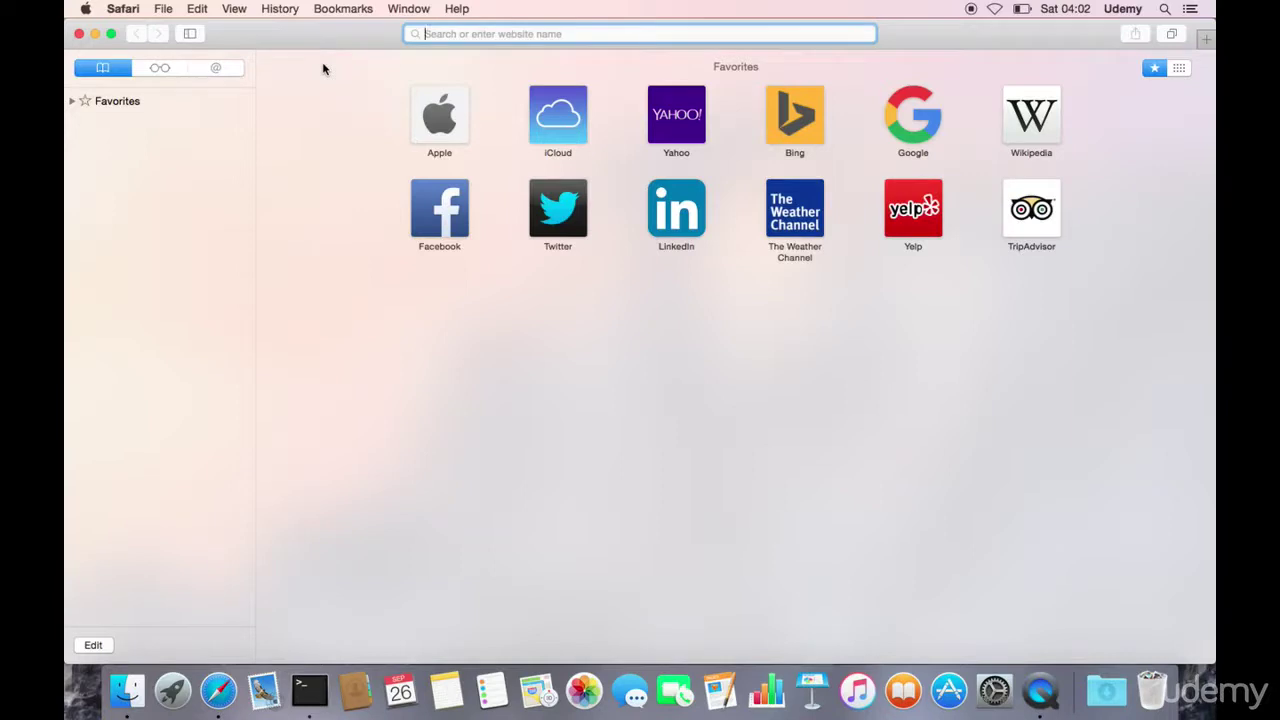
text(virtu)
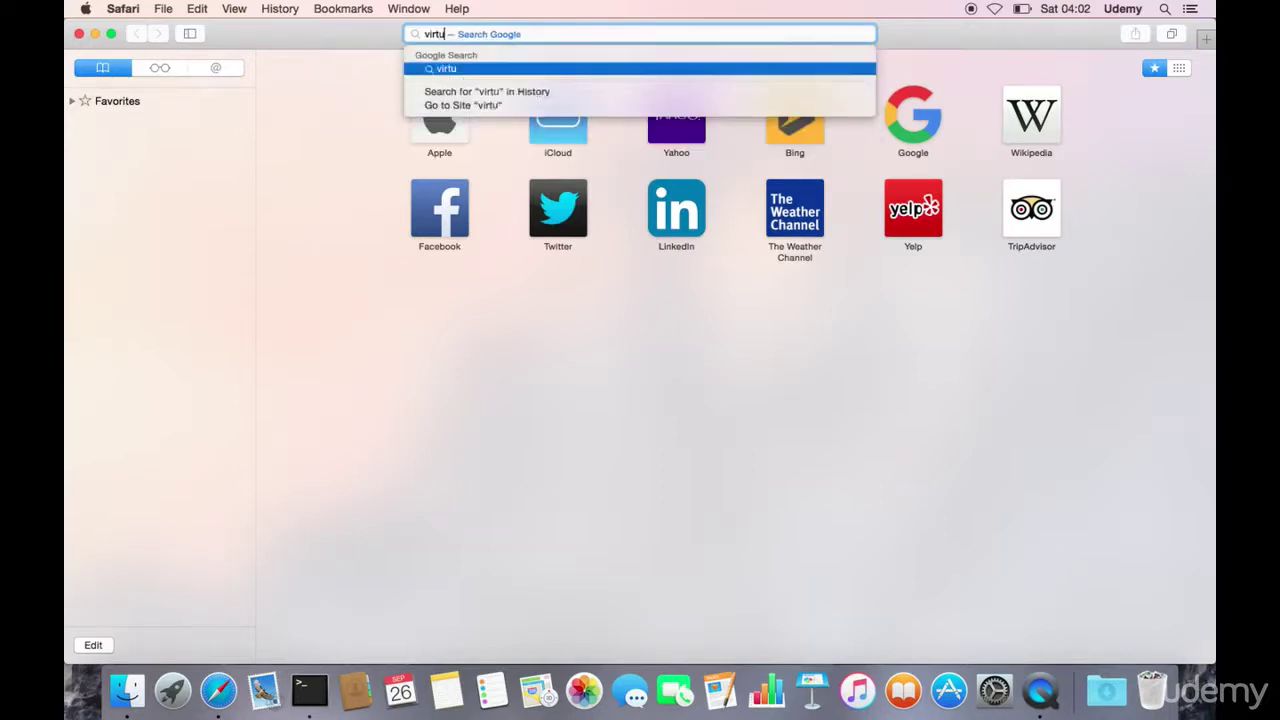
text(albox)
key(Return)
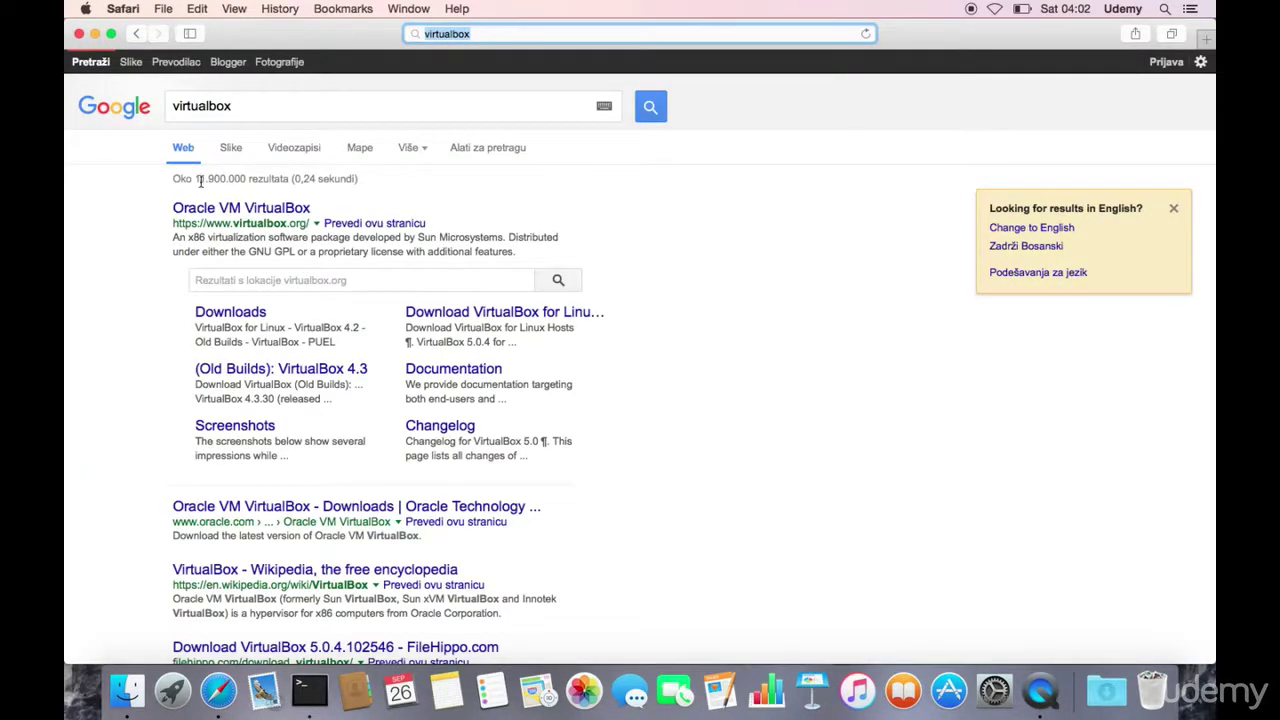
click(246, 212)
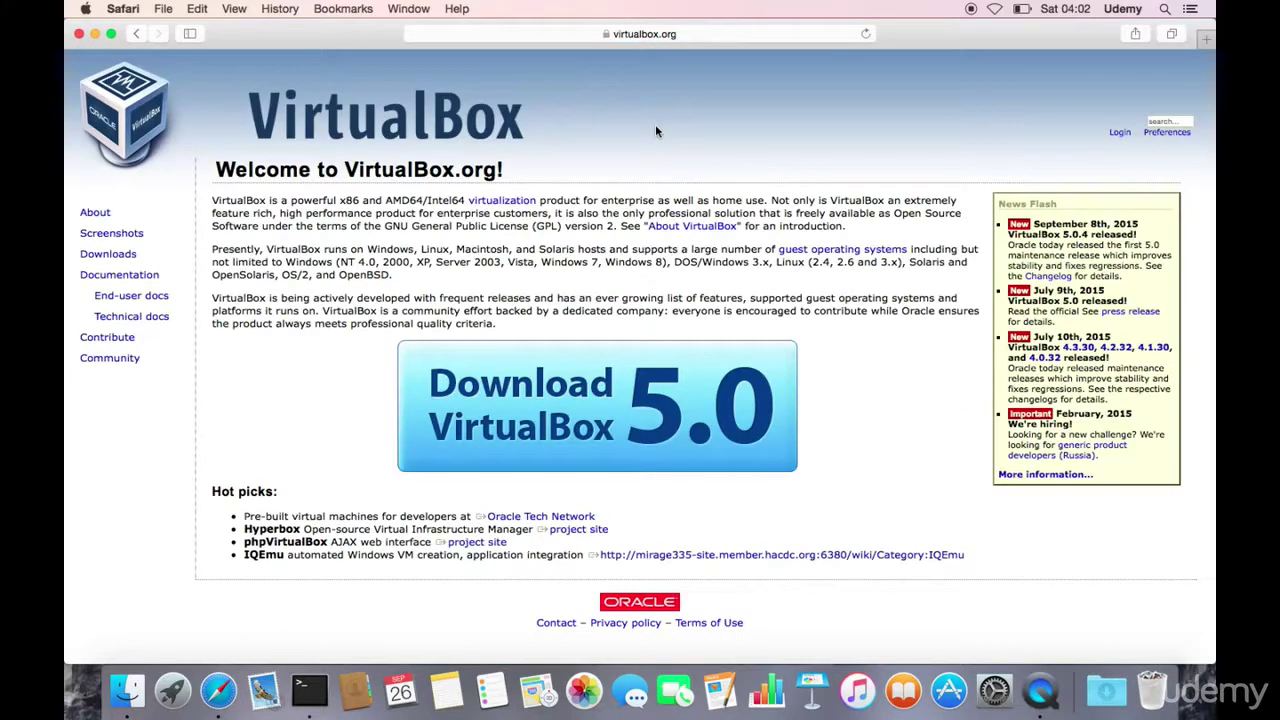
Inspect the security certificate of virtualbox.org and open the site's Downloads page.
click(605, 35)
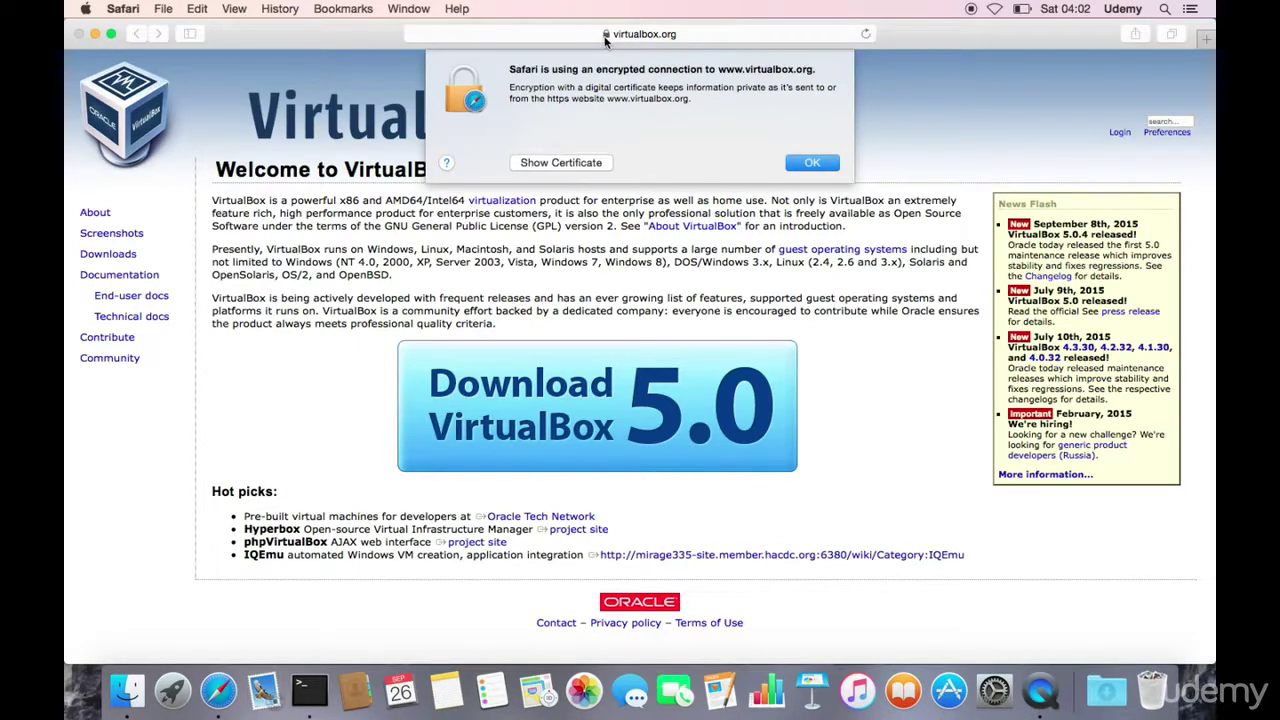
click(578, 168)
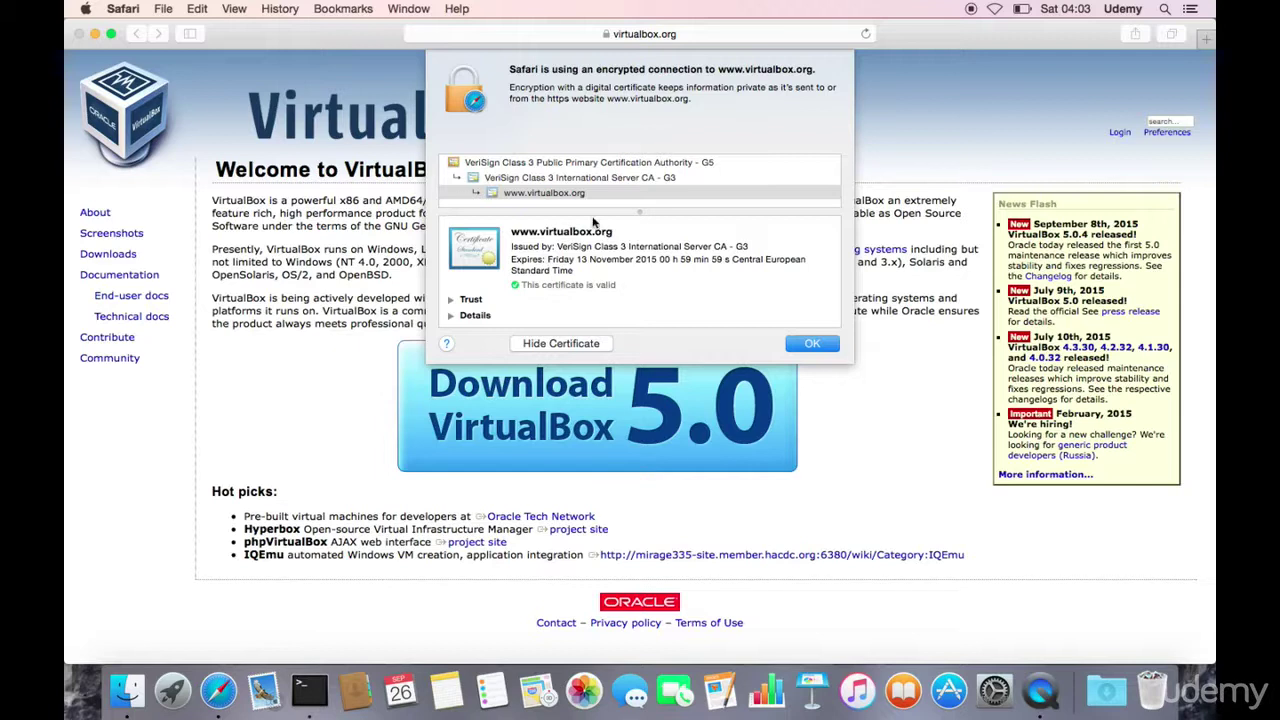
click(810, 345)
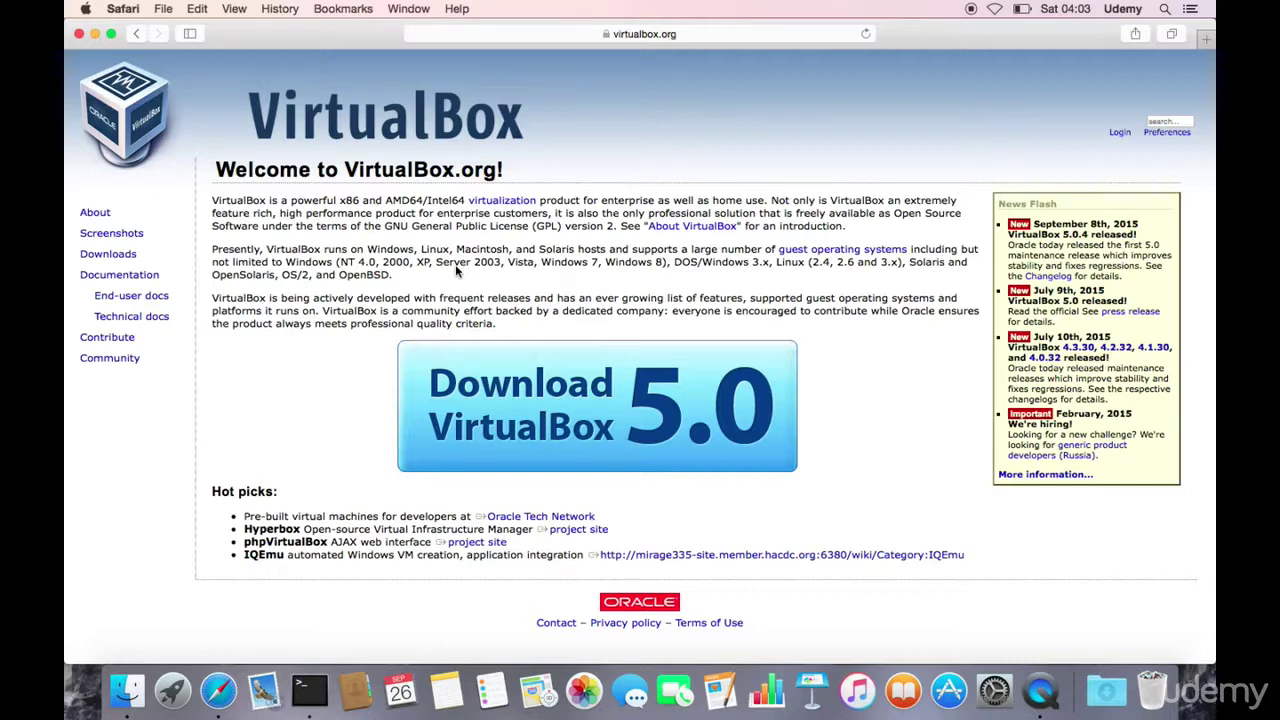
click(128, 256)
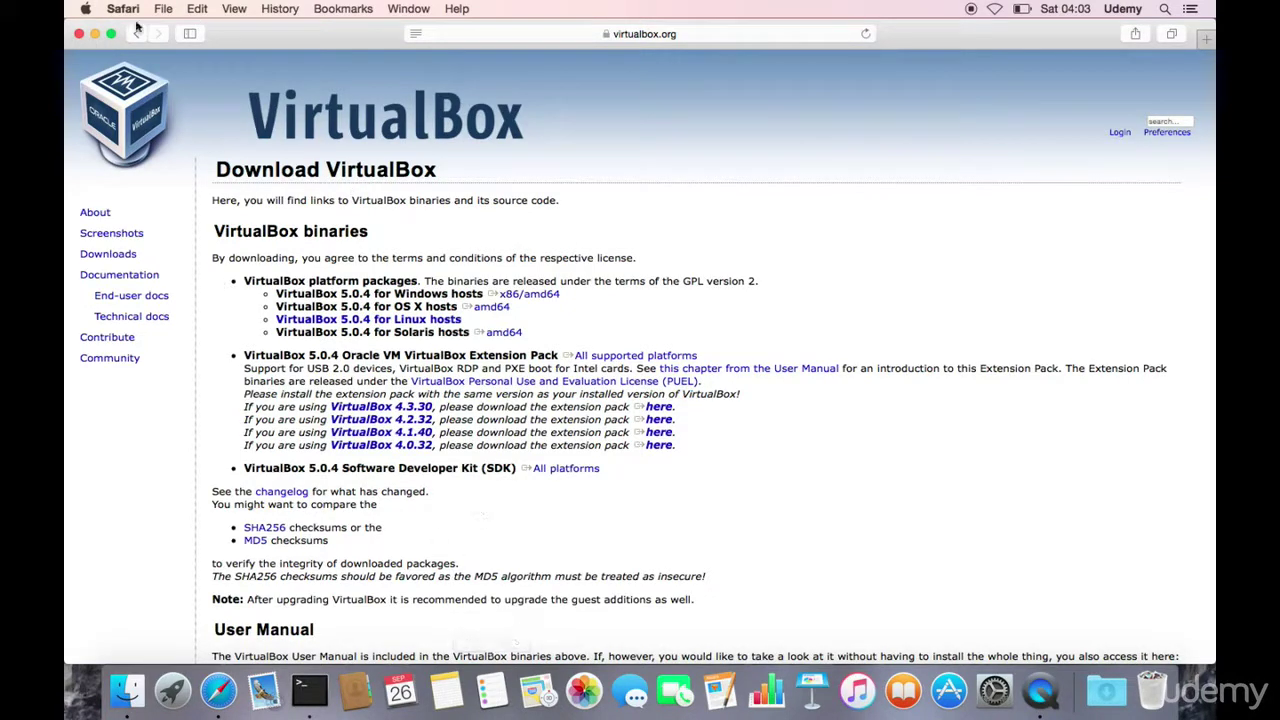
Set the Dock to hide and show automatically in System Preferences, and close the preferences.
click(88, 9)
click(140, 53)
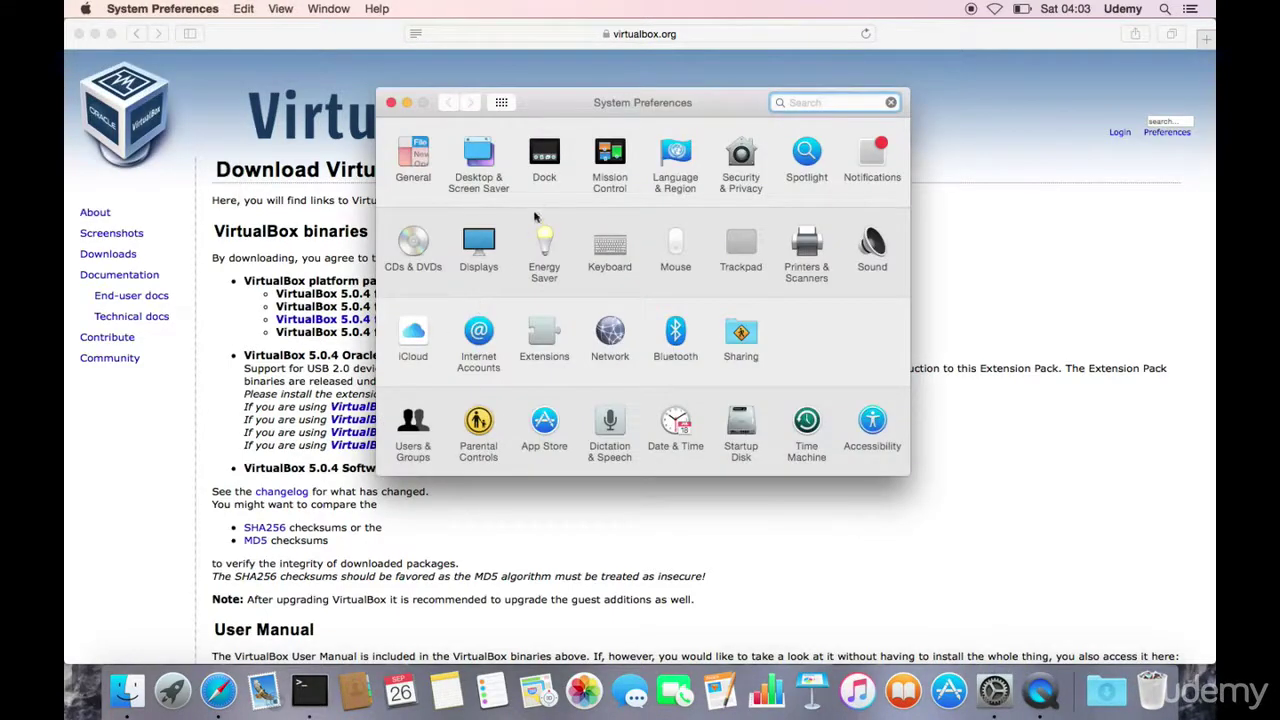
click(549, 166)
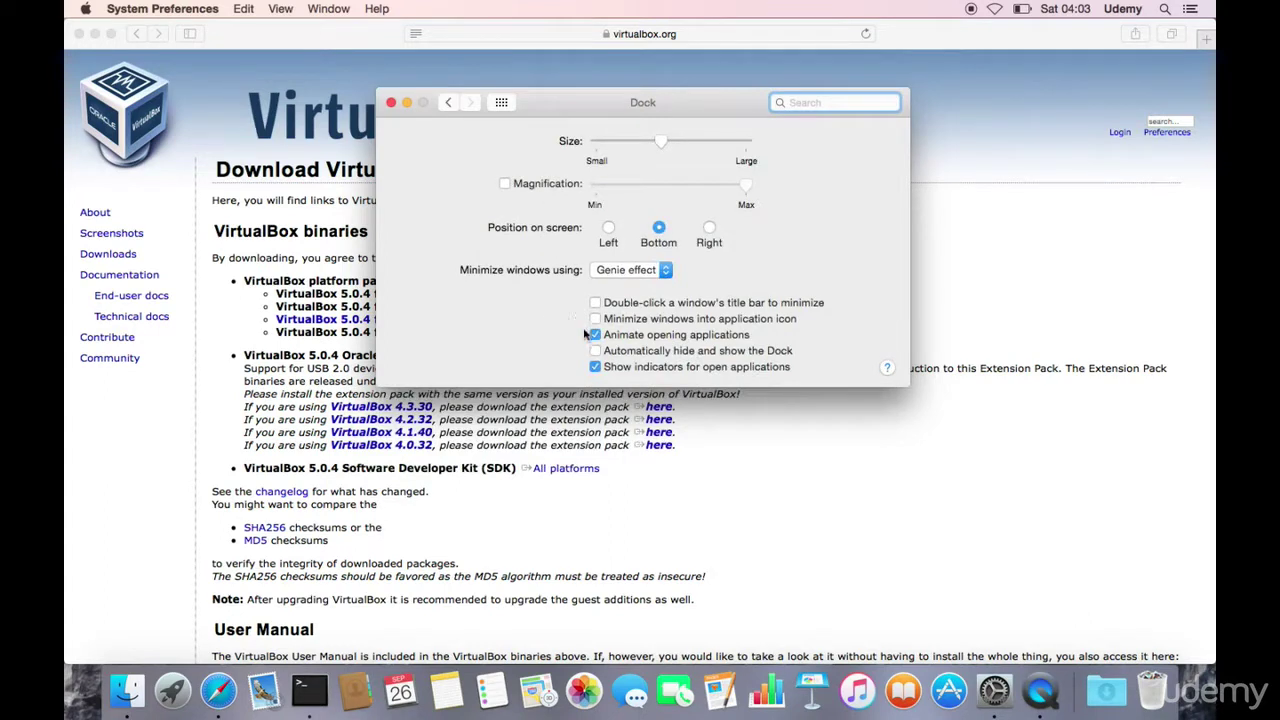
click(595, 351)
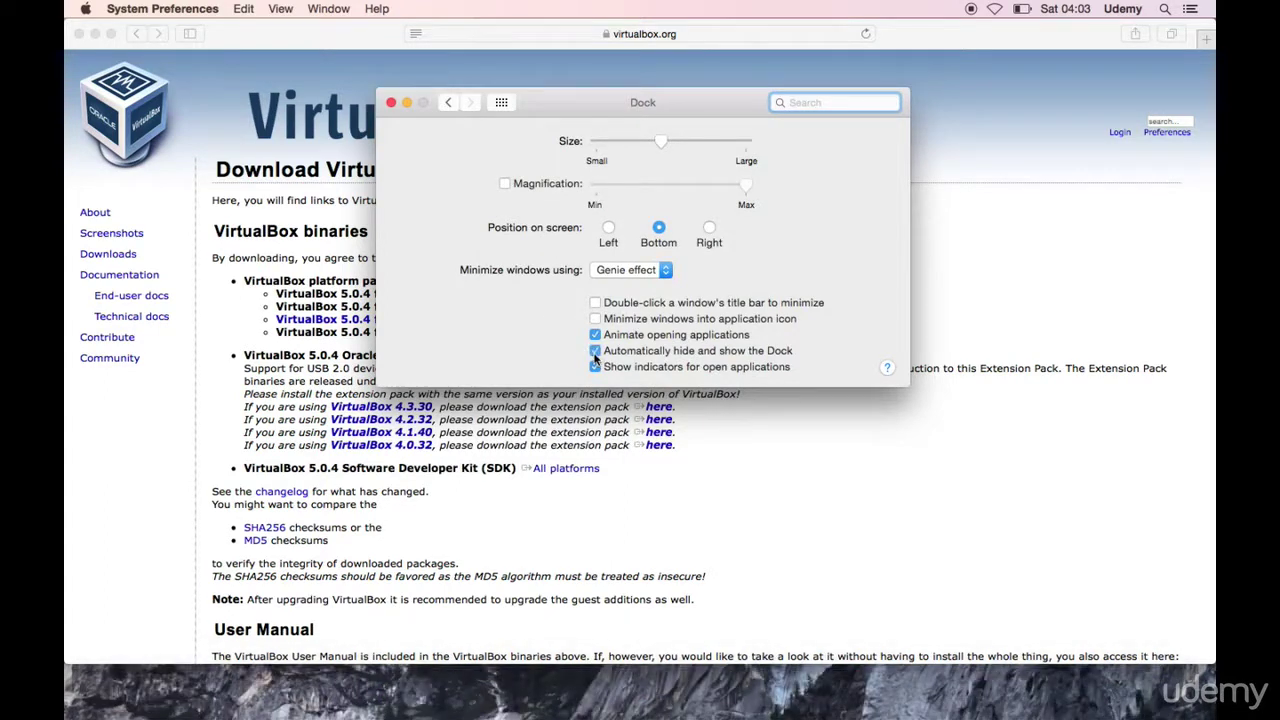
click(392, 104)
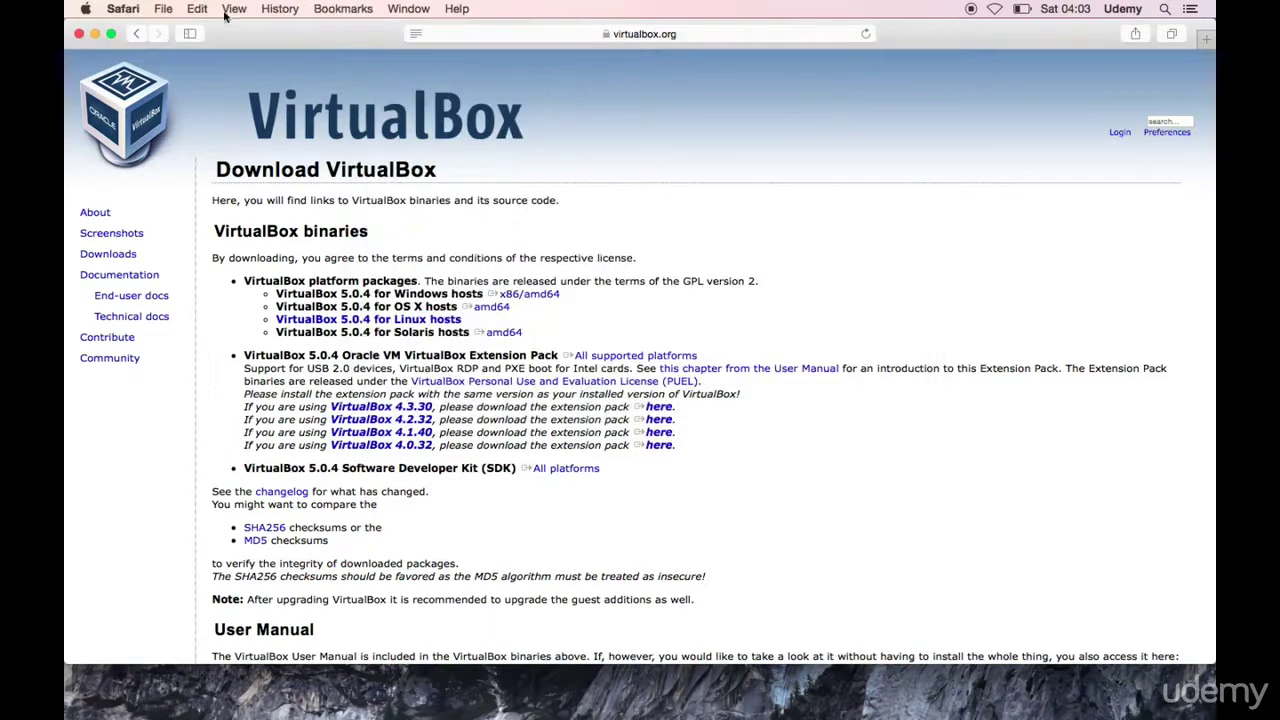
Make the browser window full screen and switch to the desktop space and back.
click(111, 34)
scroll(265, 229, down, 2)
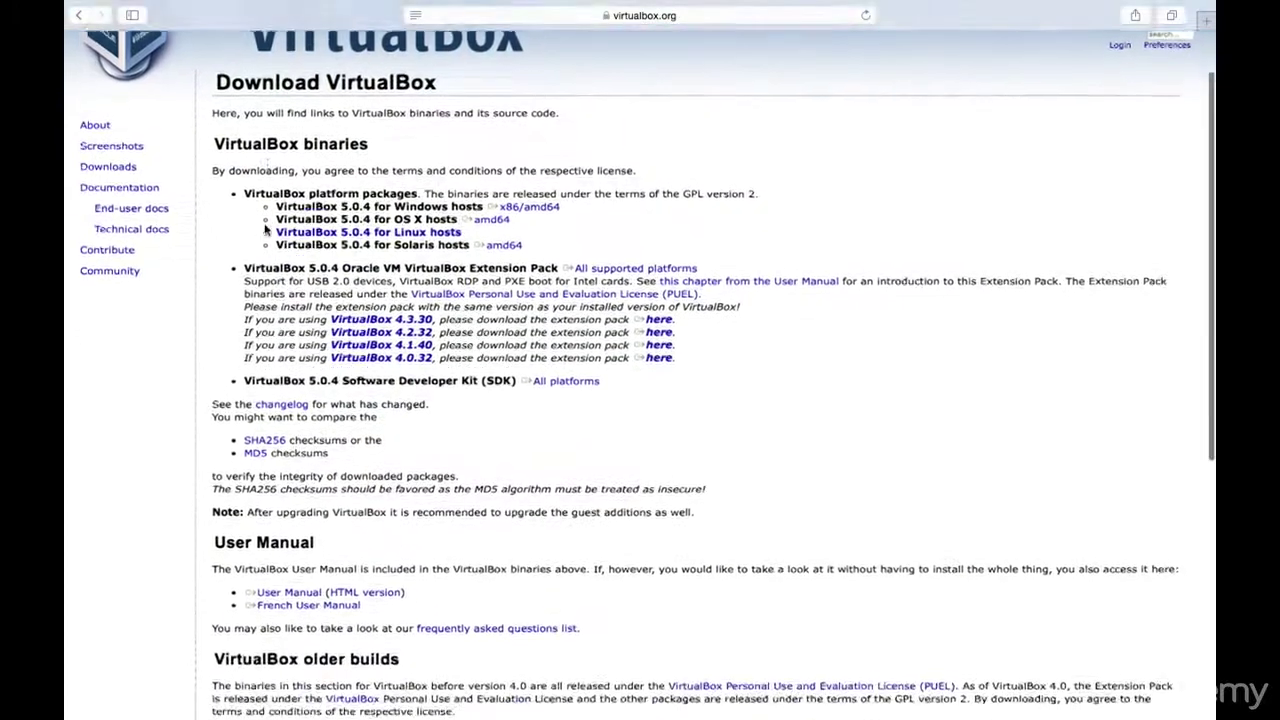
key(ctrl+Left)
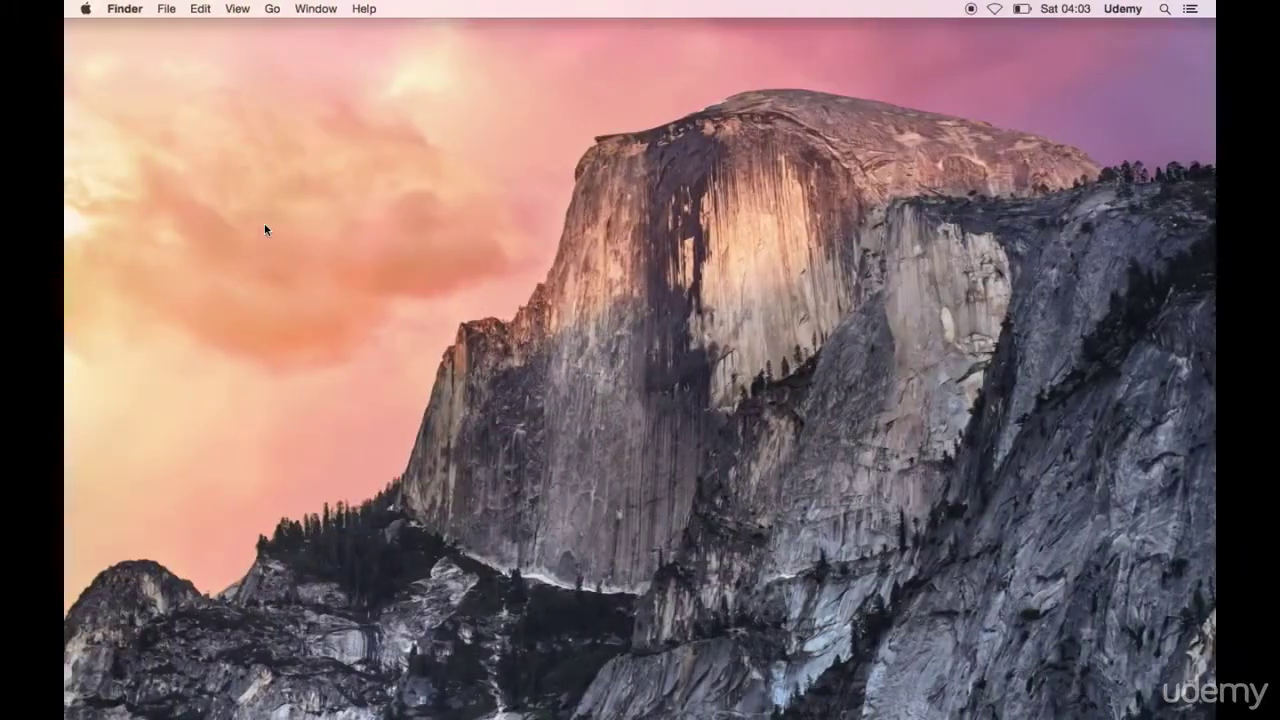
key(ctrl+Right)
Look over the VirtualBox versions offered and download the VirtualBox 5.0.4 package for OS X hosts.
drag(331, 322, 433, 322)
scroll(363, 355, down, 2)
scroll(363, 355, up, 4)
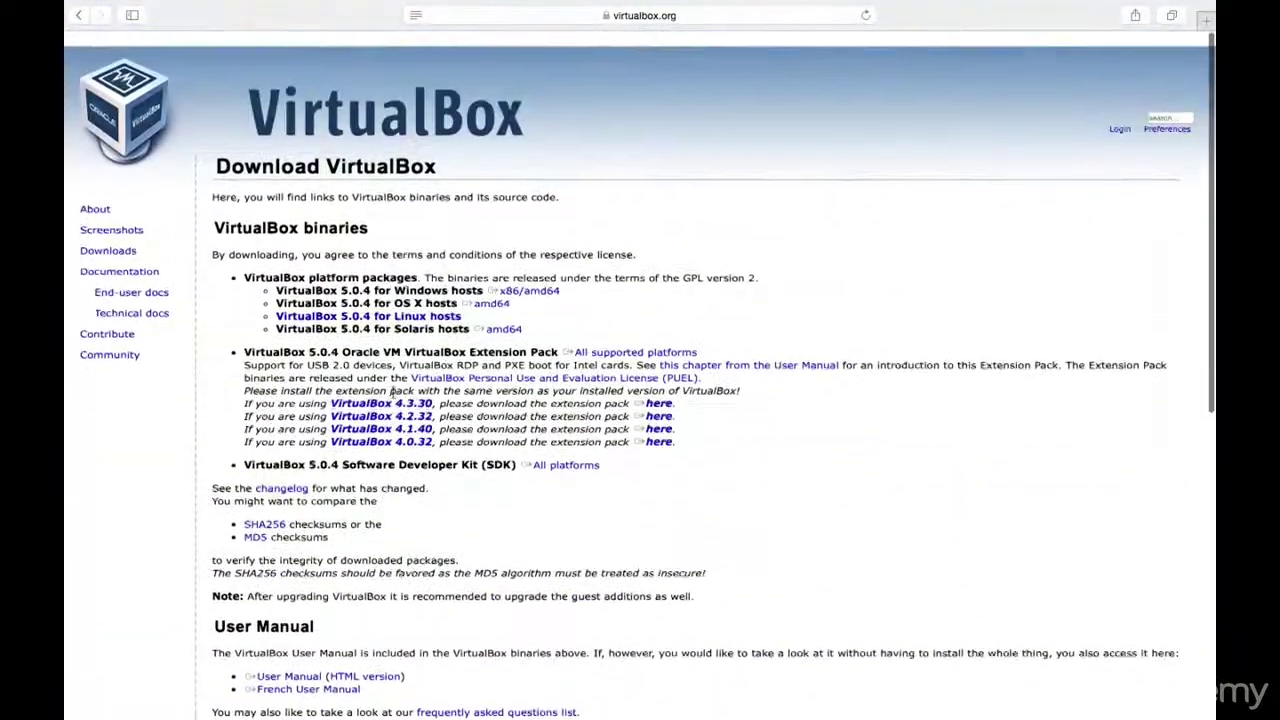
drag(331, 388, 433, 388)
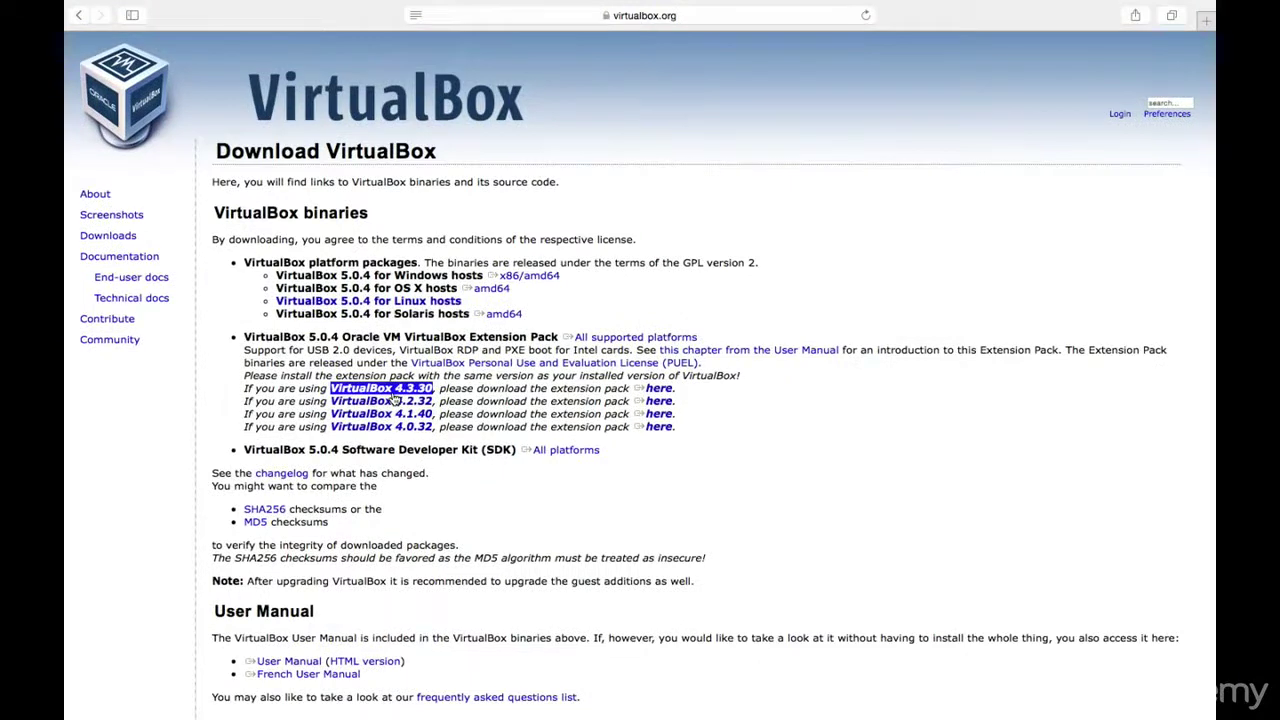
click(577, 399)
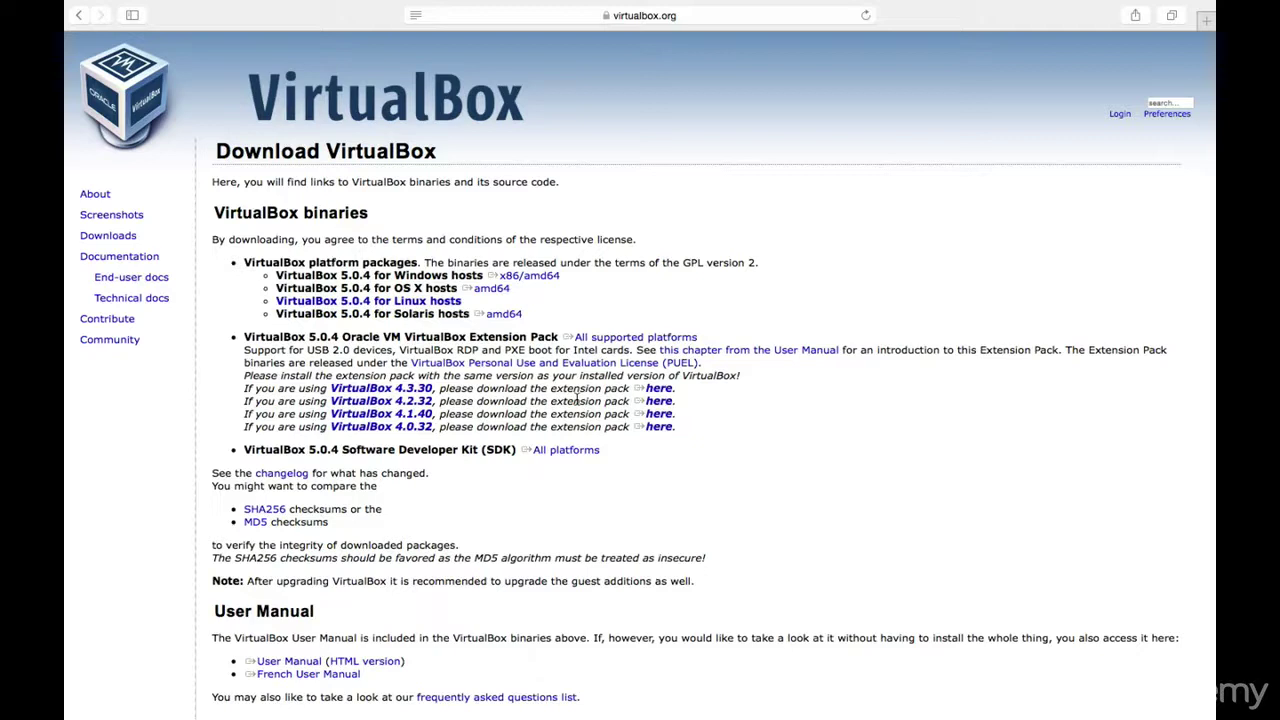
drag(463, 300, 276, 300)
click(420, 308)
click(488, 292)
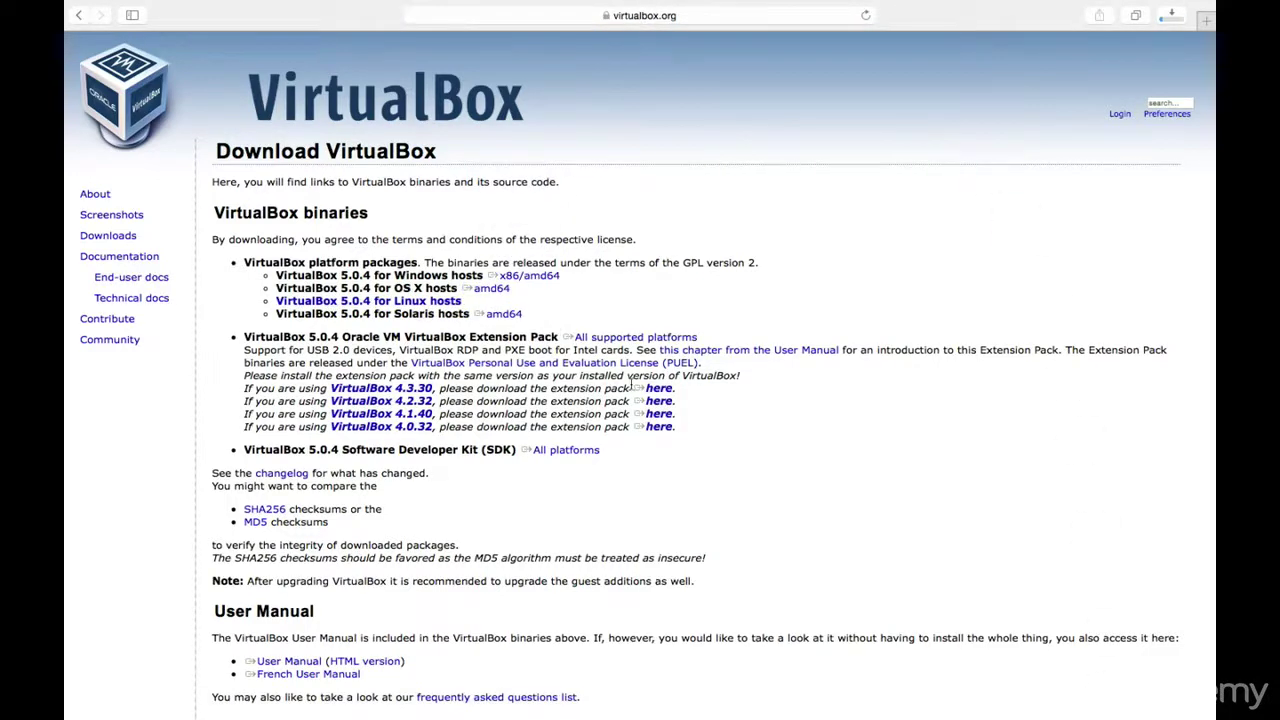
Open the downloaded VirtualBox-5.0.4-102546-OSX.dmg from the browser's downloads list.
click(1172, 17)
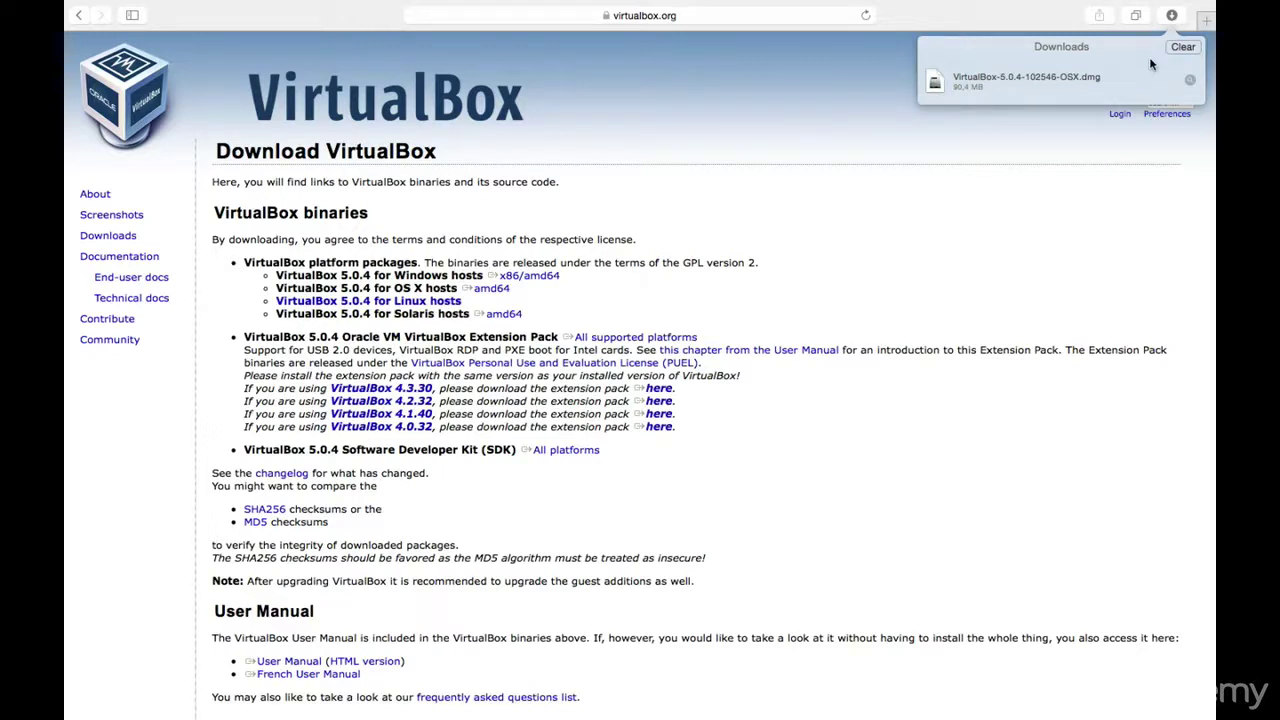
click(955, 88)
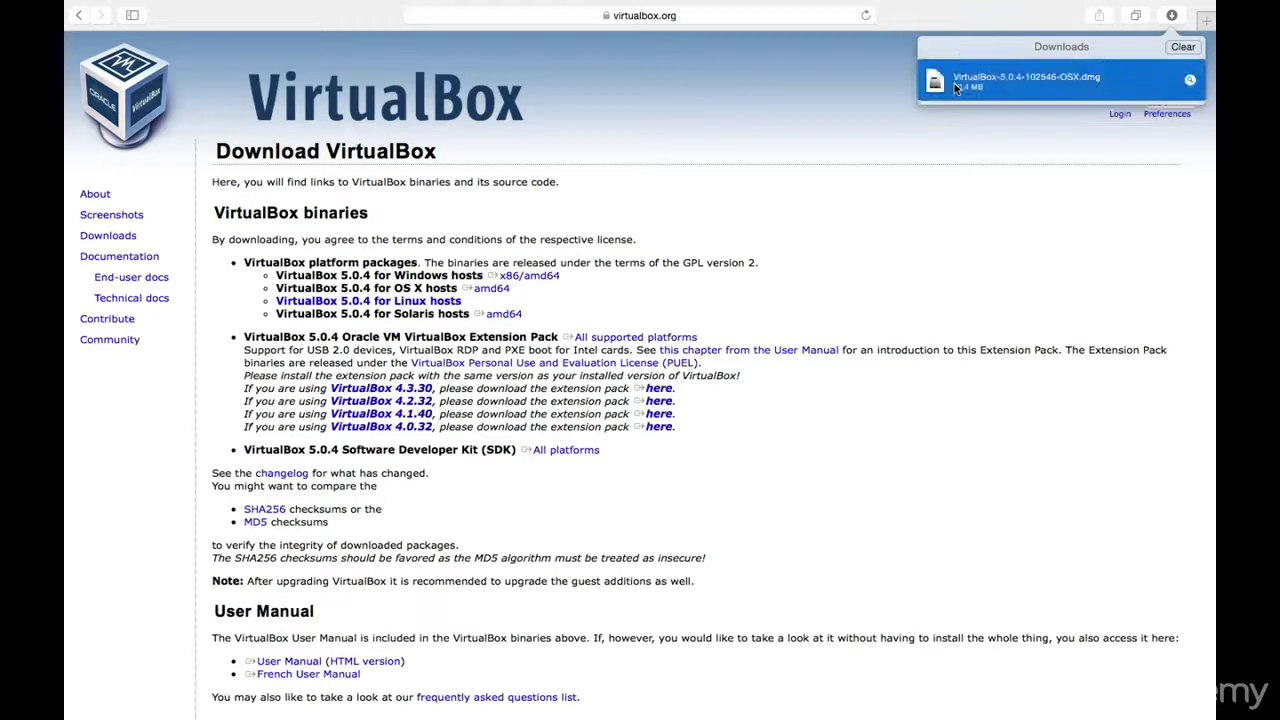
double_click(954, 83)
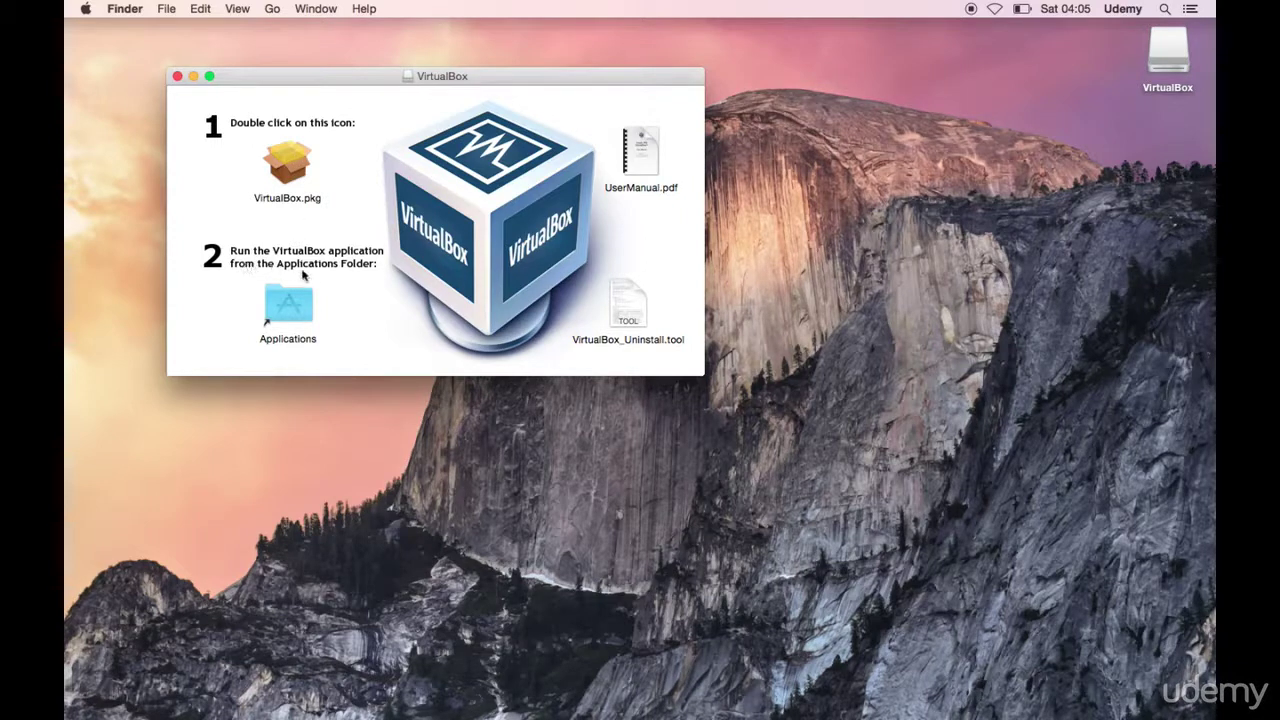
Copy VirtualBox.pkg from the disk image into the Applications folder and open that folder.
click(289, 180)
drag(289, 180, 346, 357)
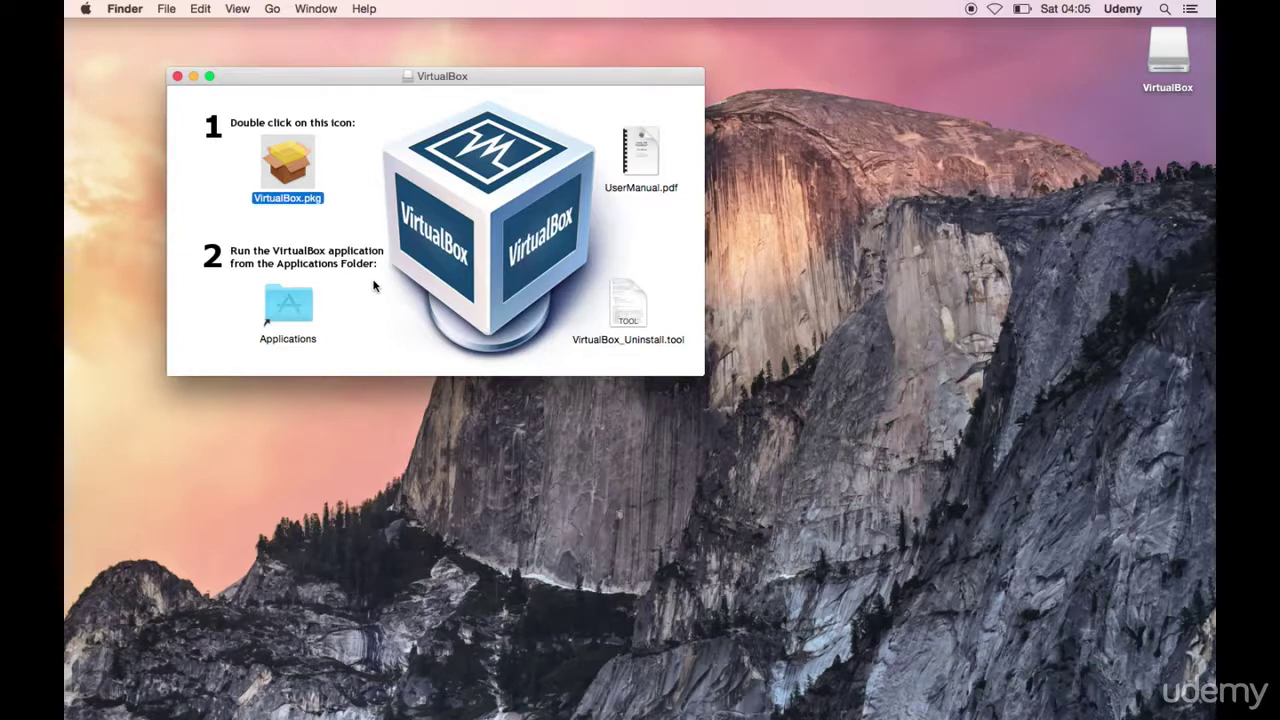
click(288, 310)
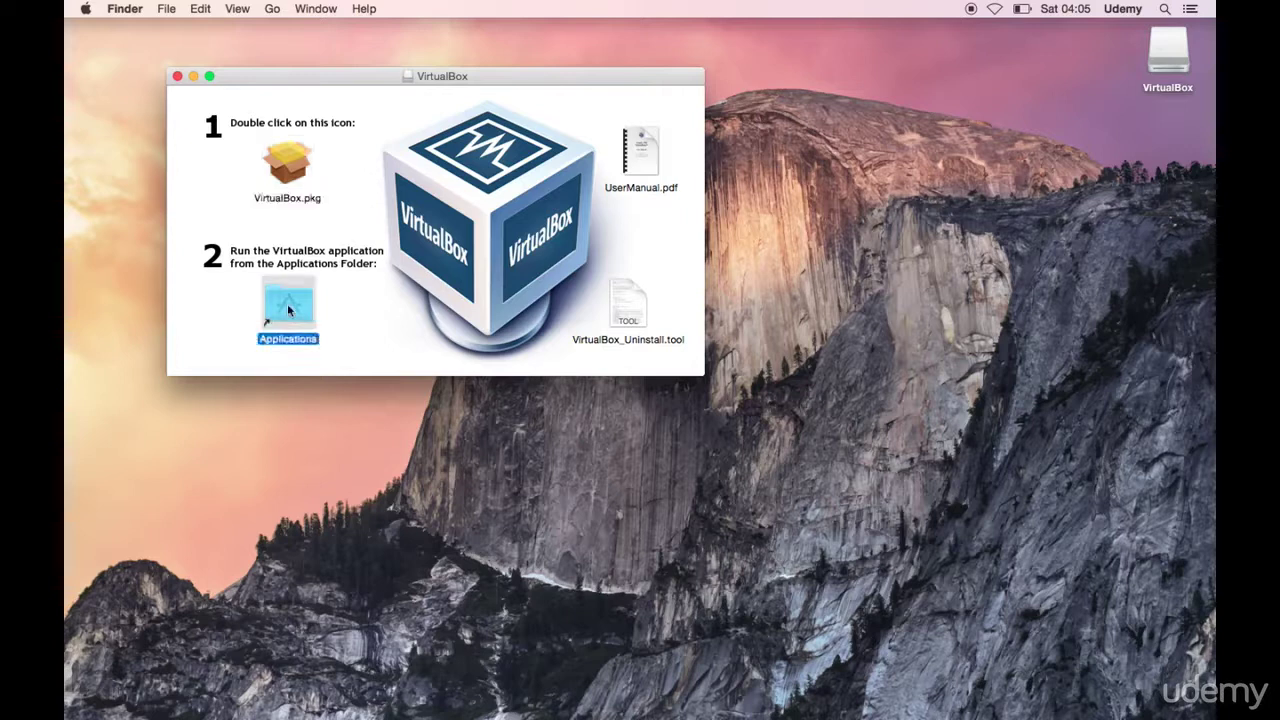
double_click(288, 310)
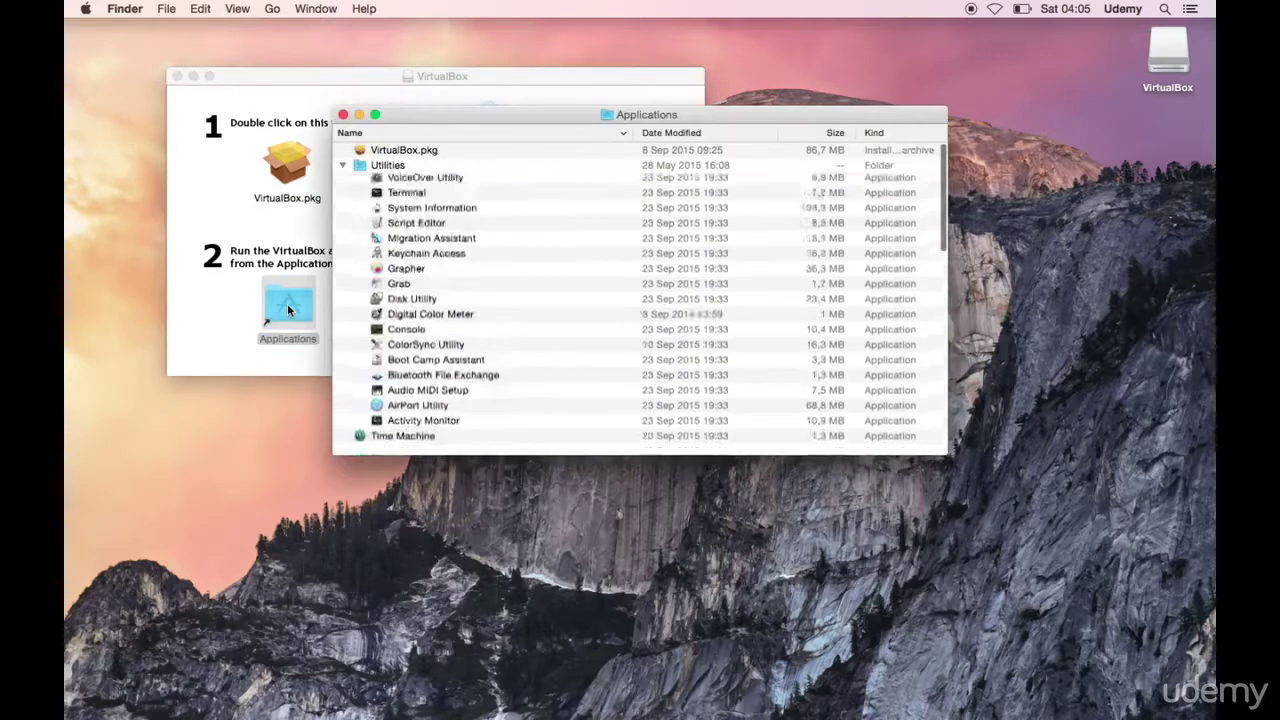
Launch VirtualBox.pkg from the Applications folder, allow its installation check and continue to the Installation Type stage.
scroll(417, 229, down, 15)
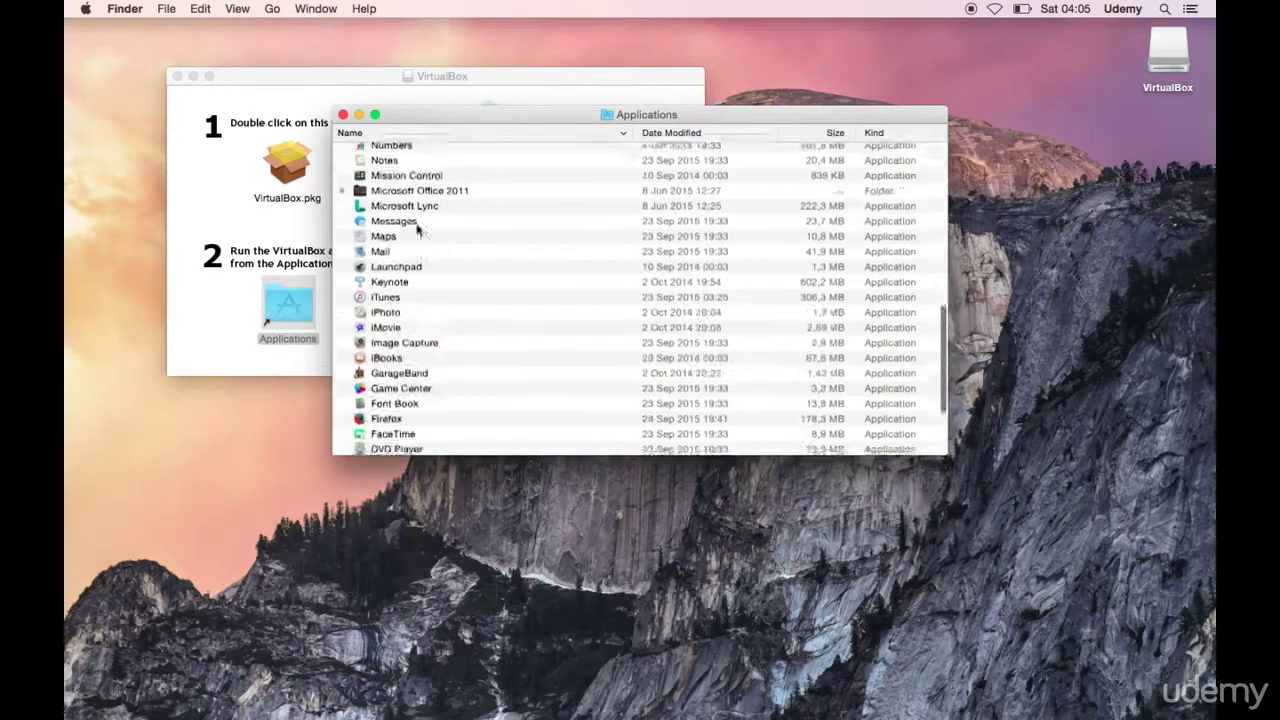
scroll(417, 229, down, 5)
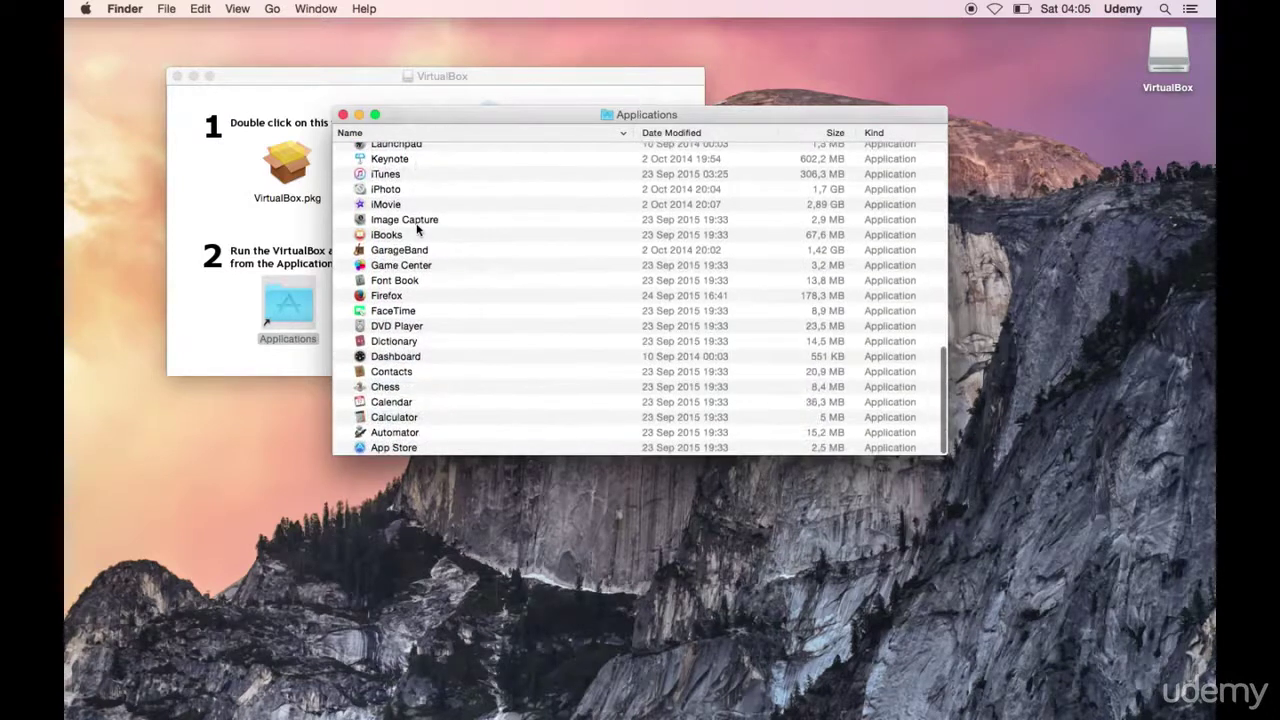
scroll(417, 229, down, 2)
click(417, 226)
key(v)
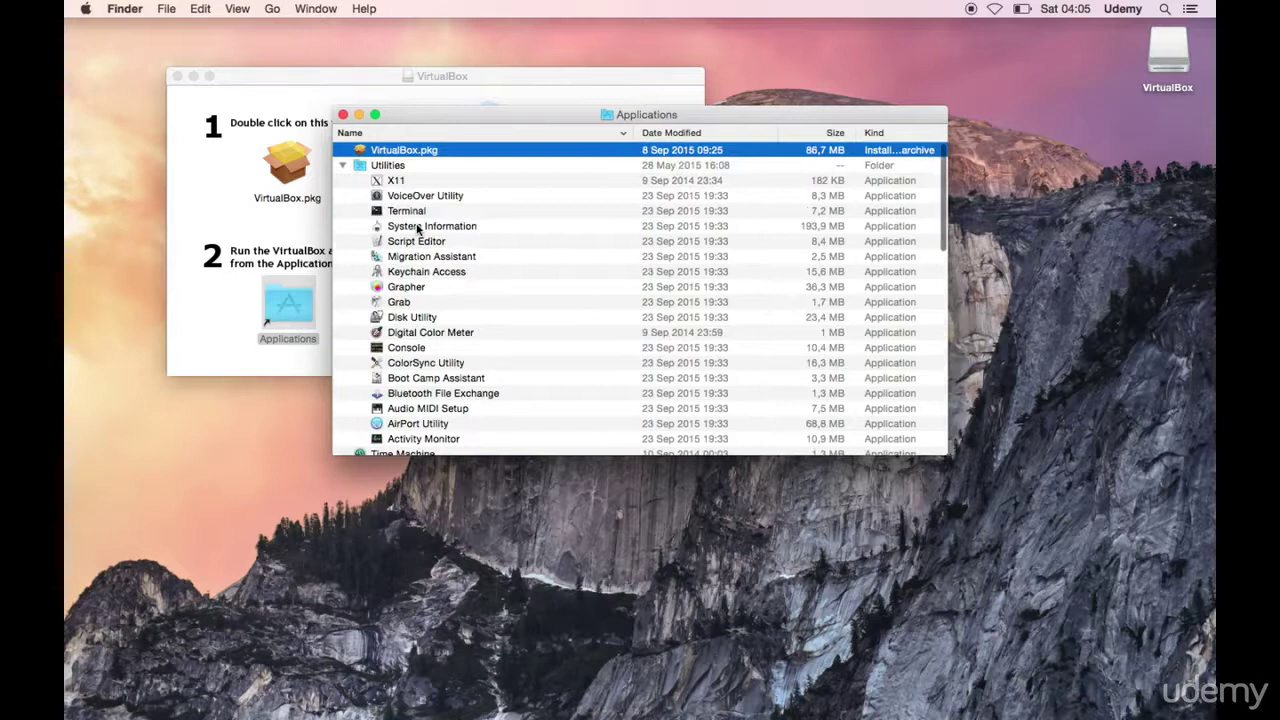
double_click(405, 150)
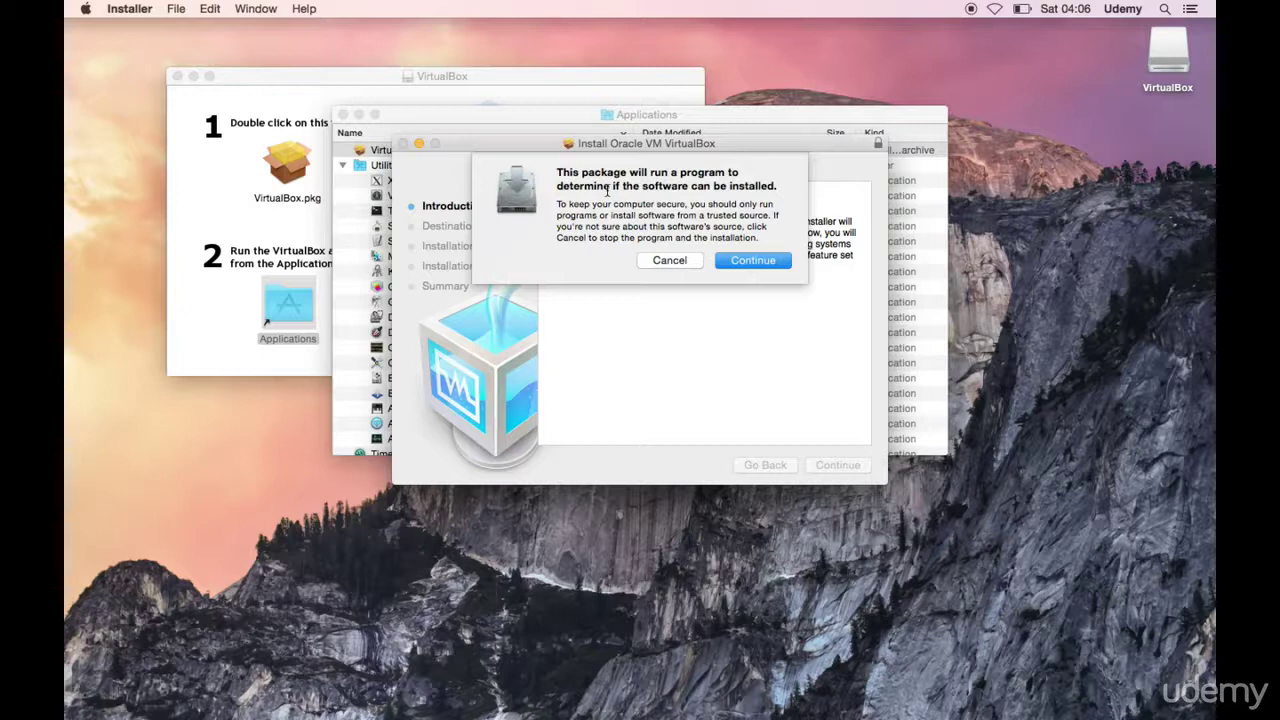
click(742, 261)
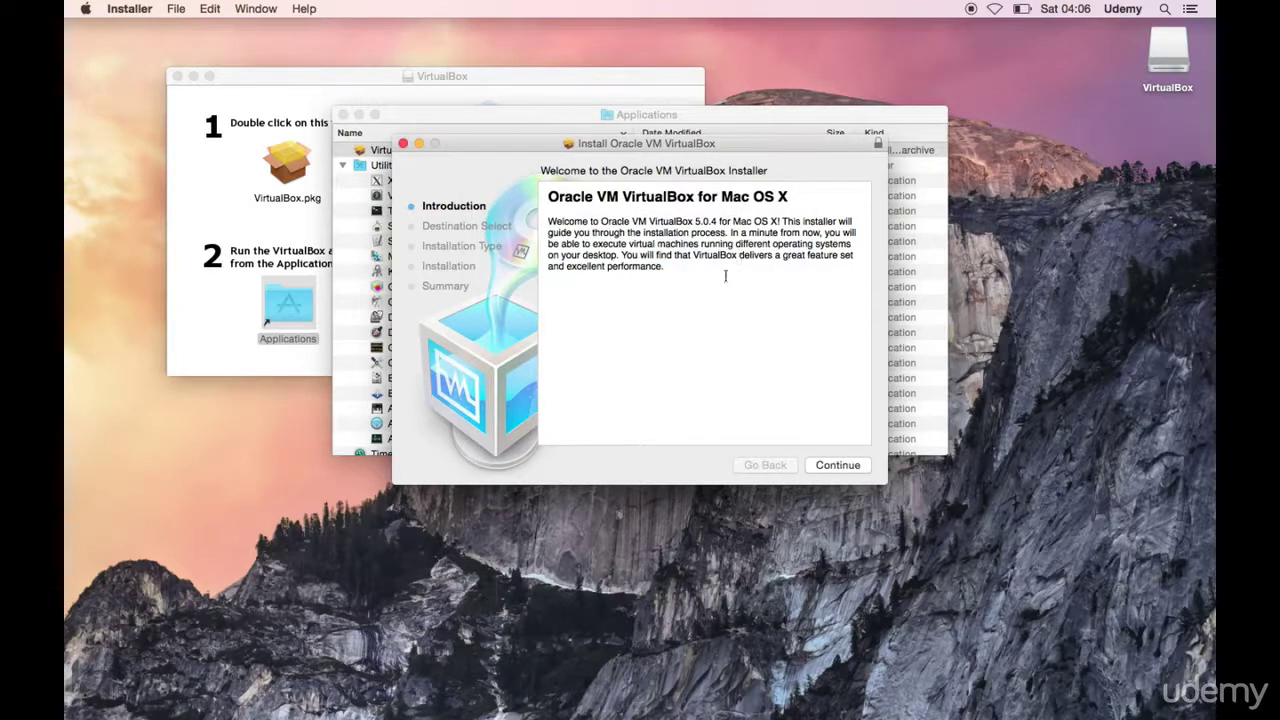
click(844, 467)
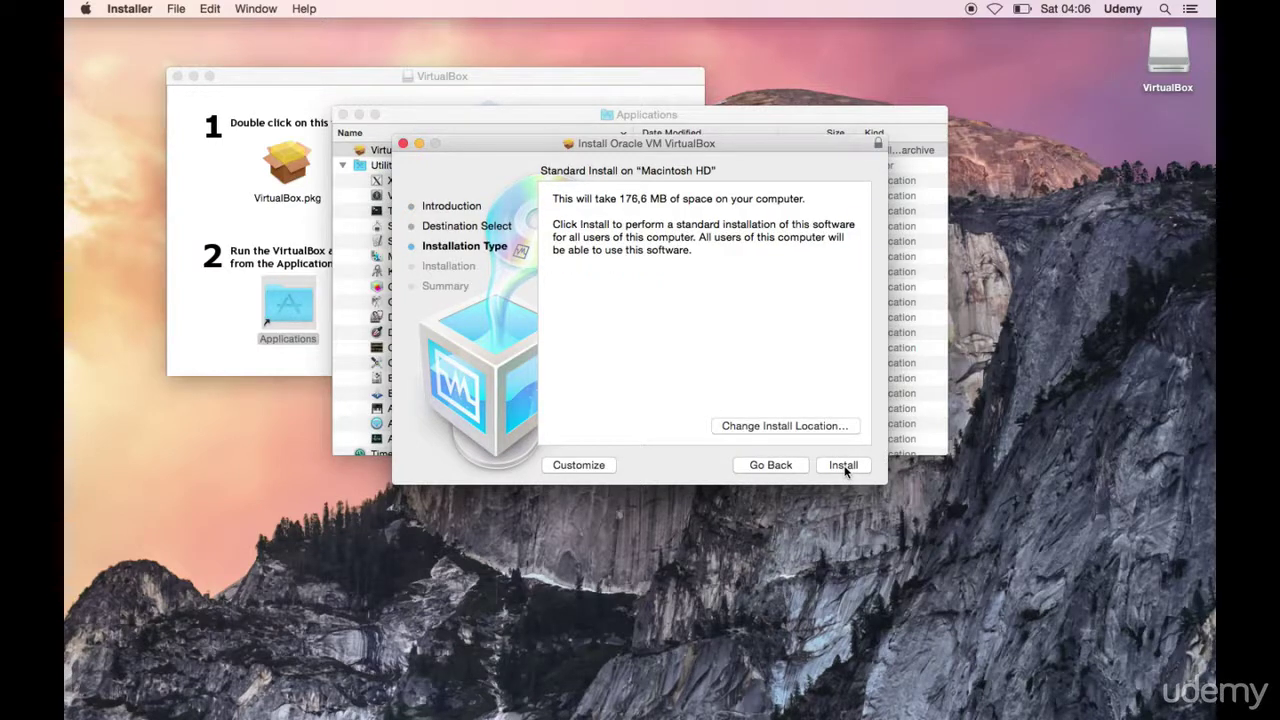
Review the install location choices and continue with Install for all users of this computer.
click(797, 426)
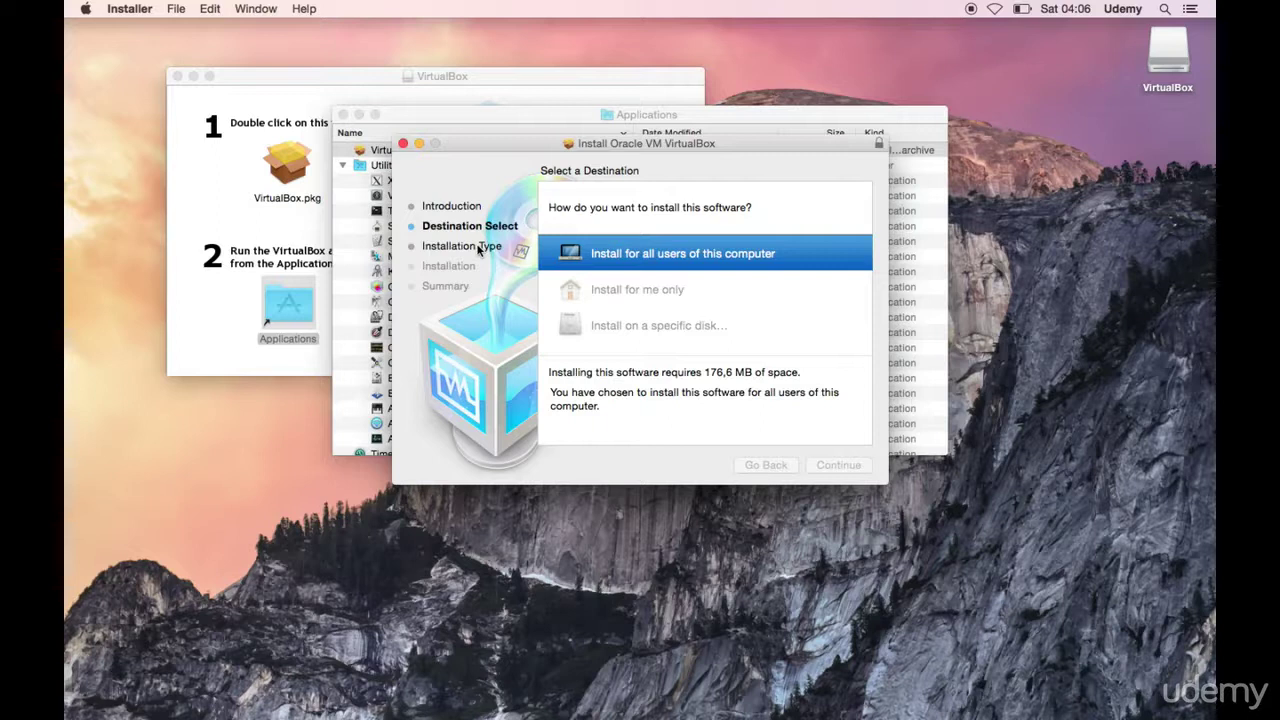
drag(585, 143, 605, 163)
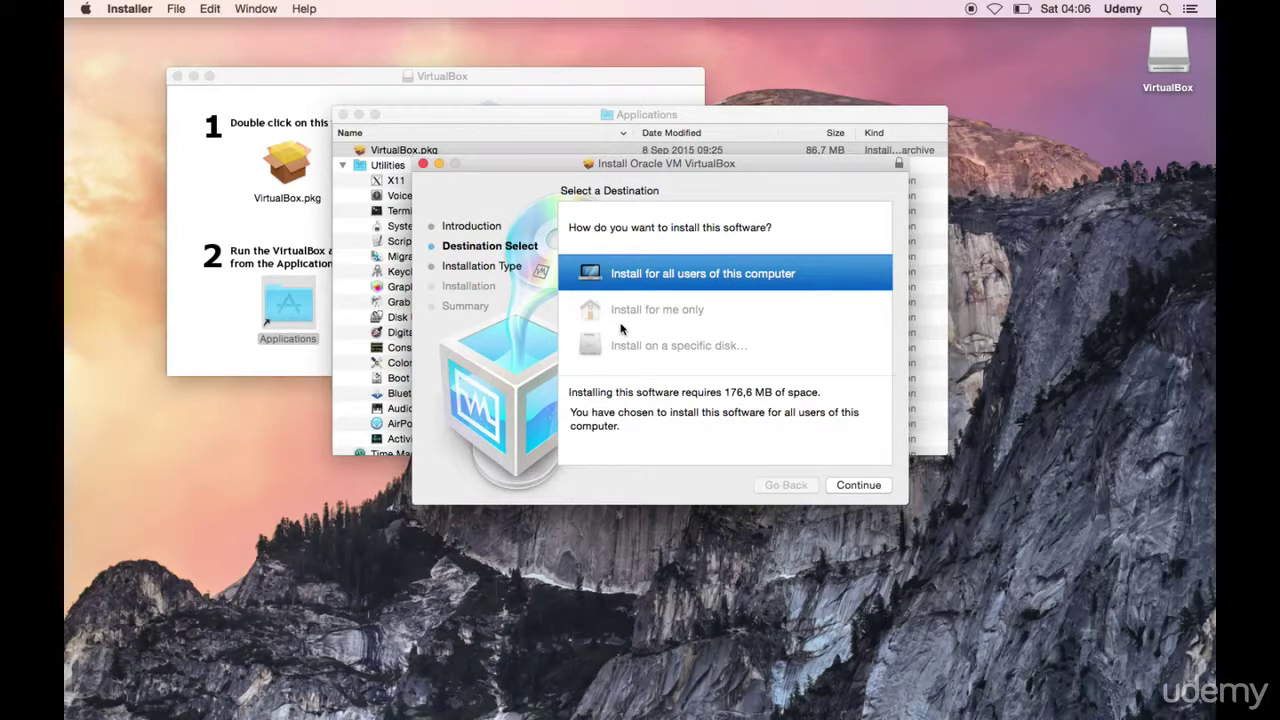
click(898, 164)
click(812, 375)
click(848, 489)
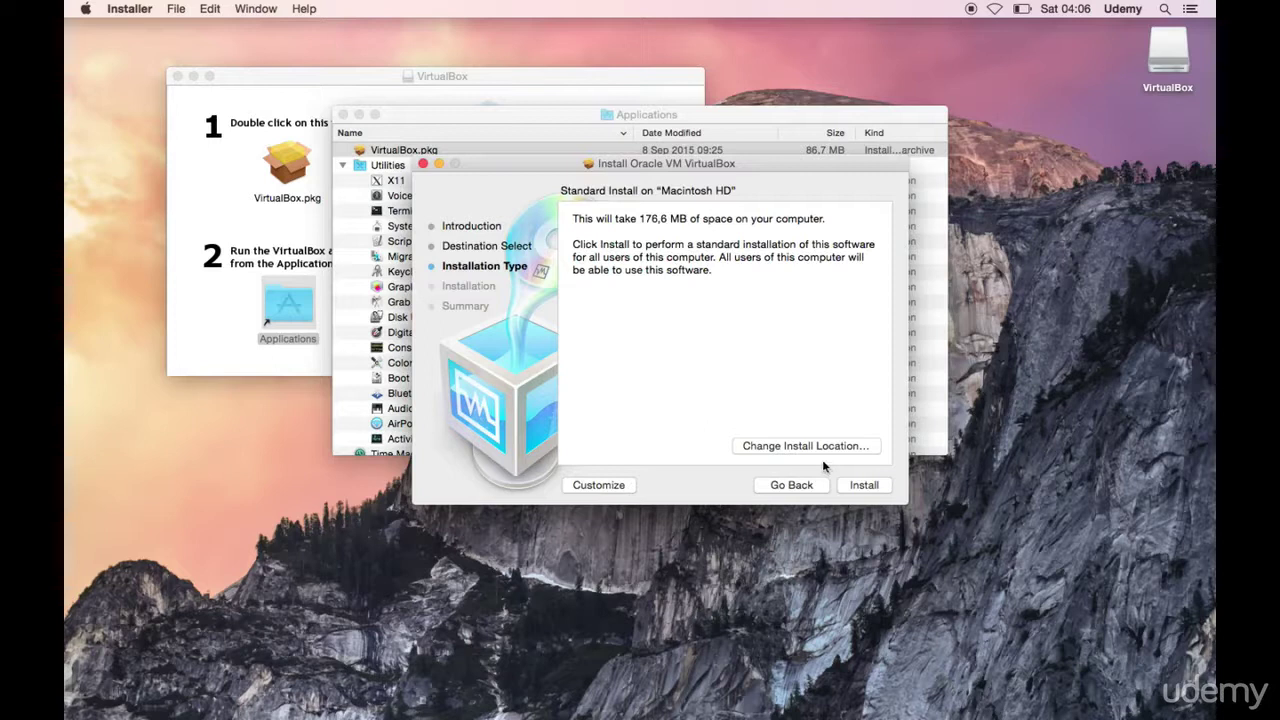
Review the custom install packages and the install location choices, and return to the standard install for all users of this computer.
click(618, 485)
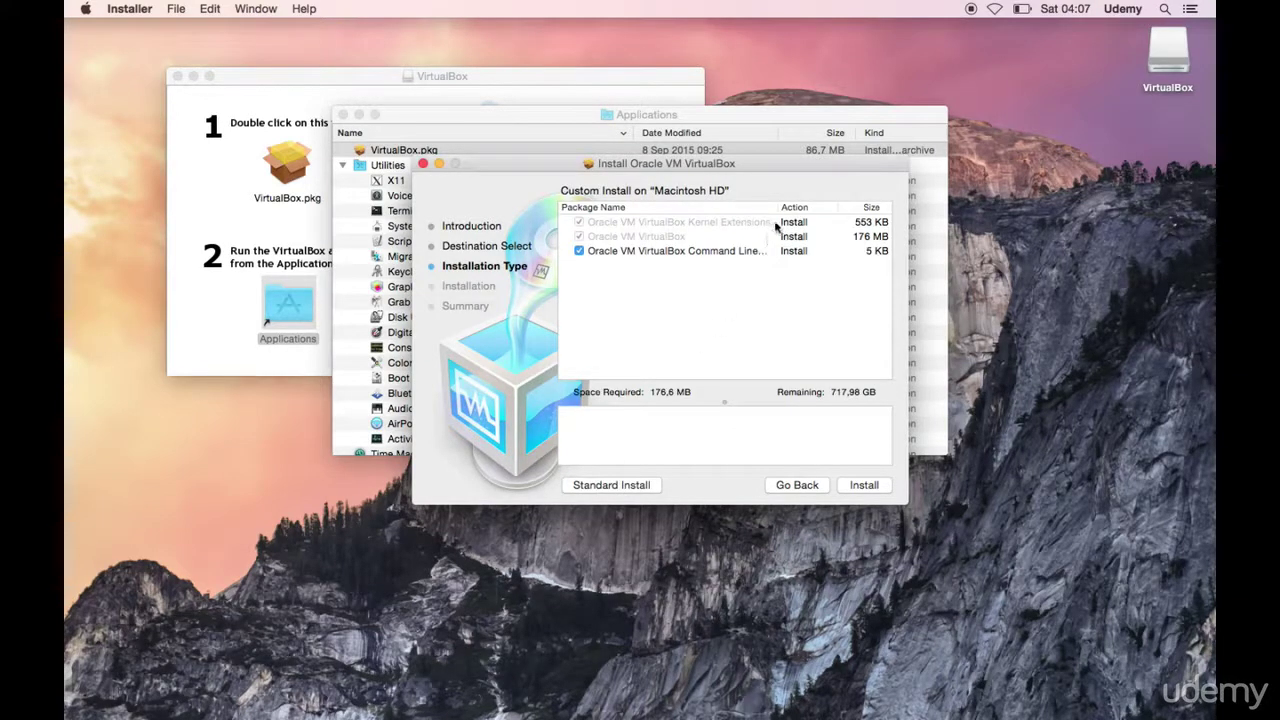
drag(780, 210, 814, 228)
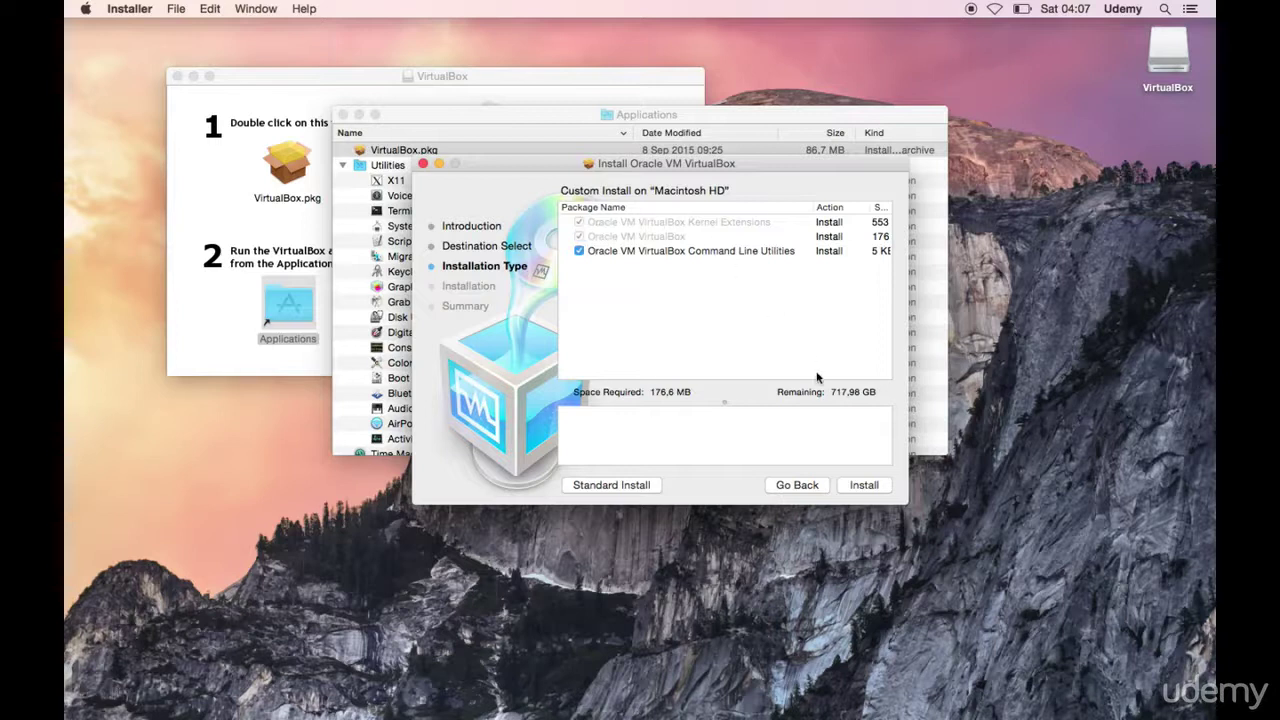
click(795, 487)
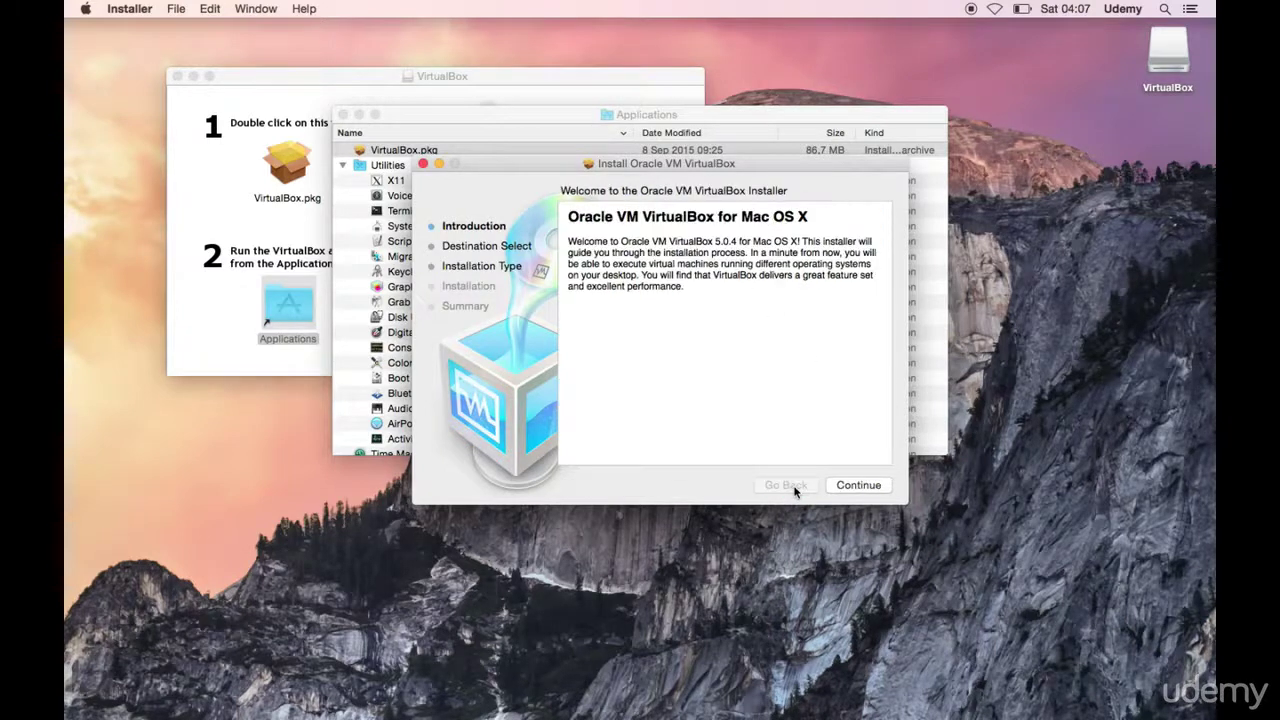
click(866, 488)
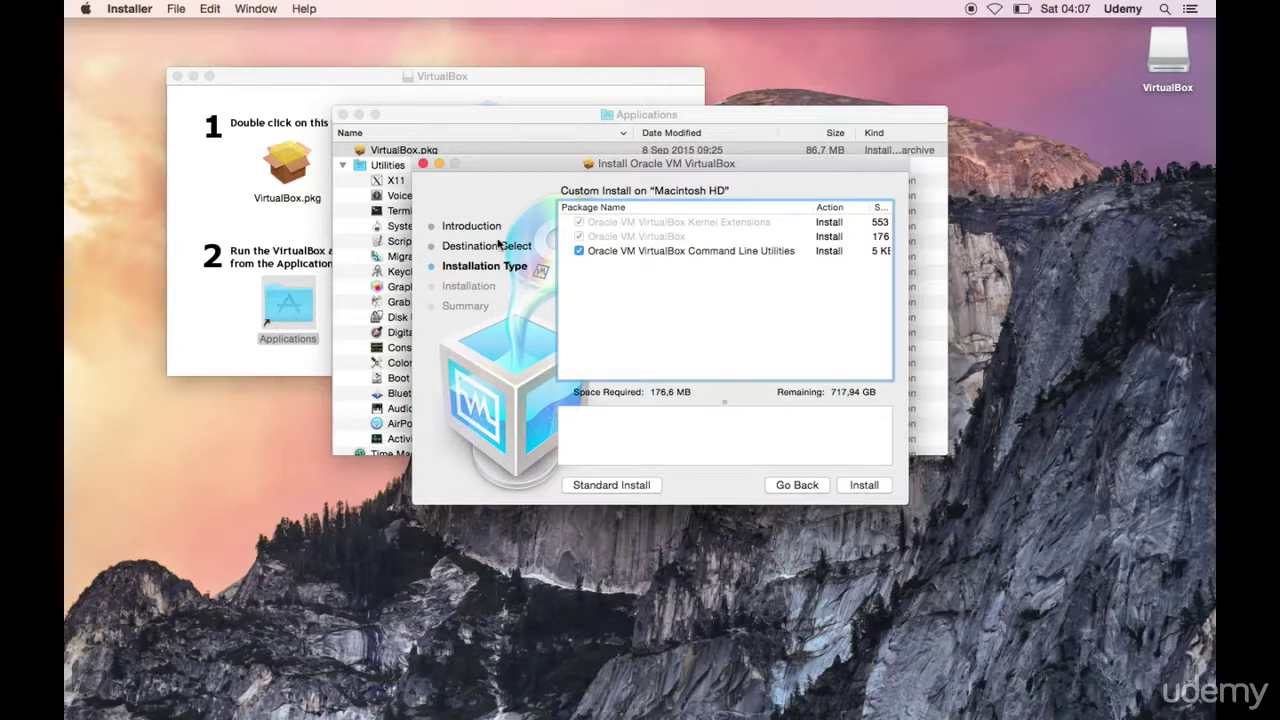
click(431, 250)
click(806, 486)
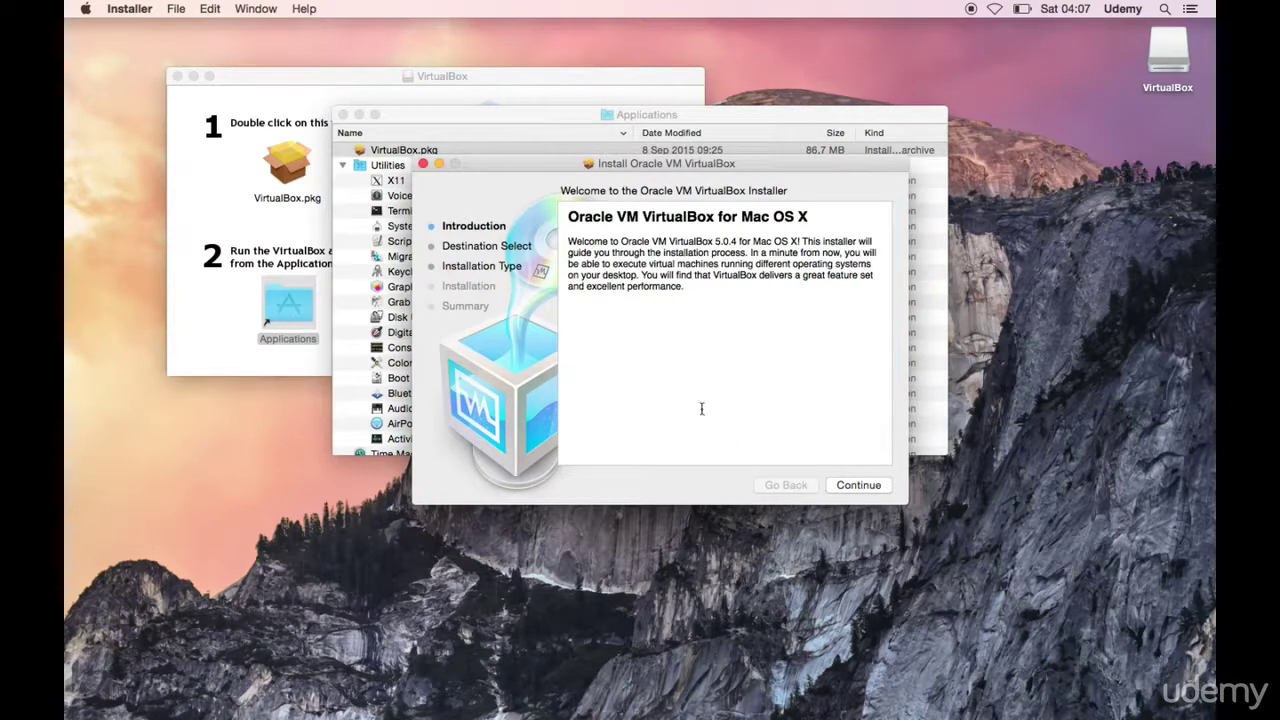
click(858, 485)
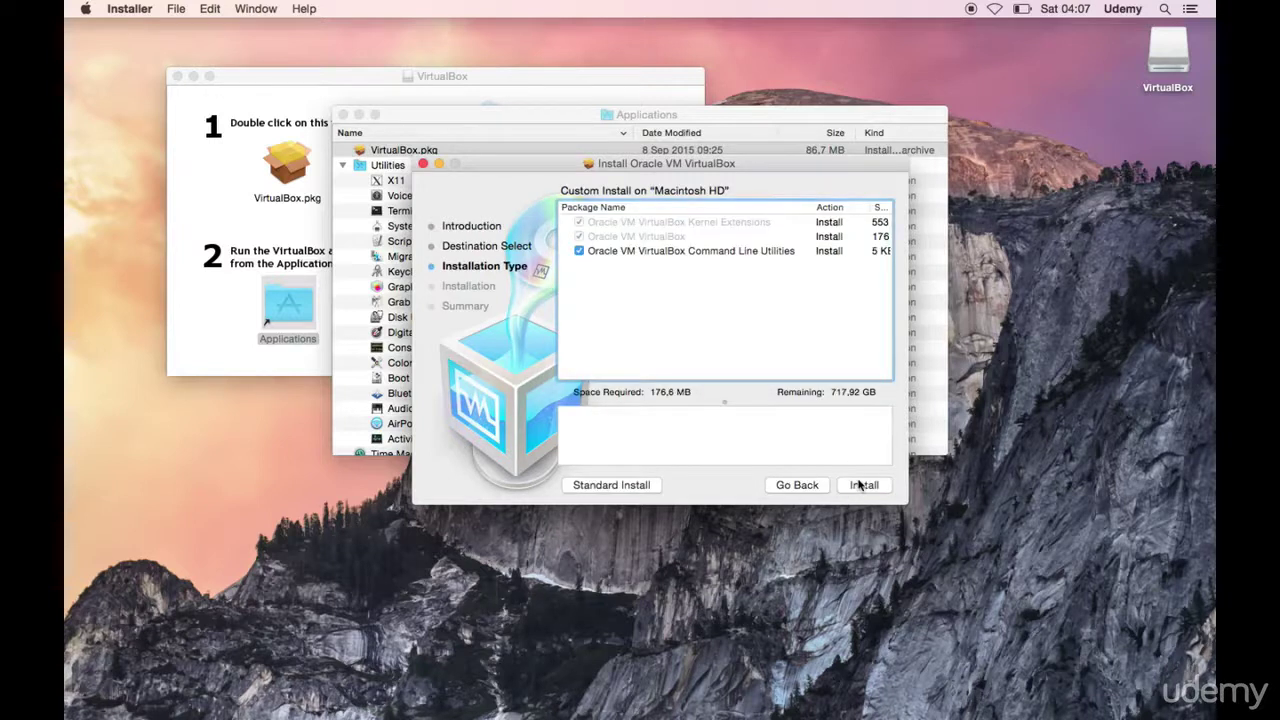
click(647, 487)
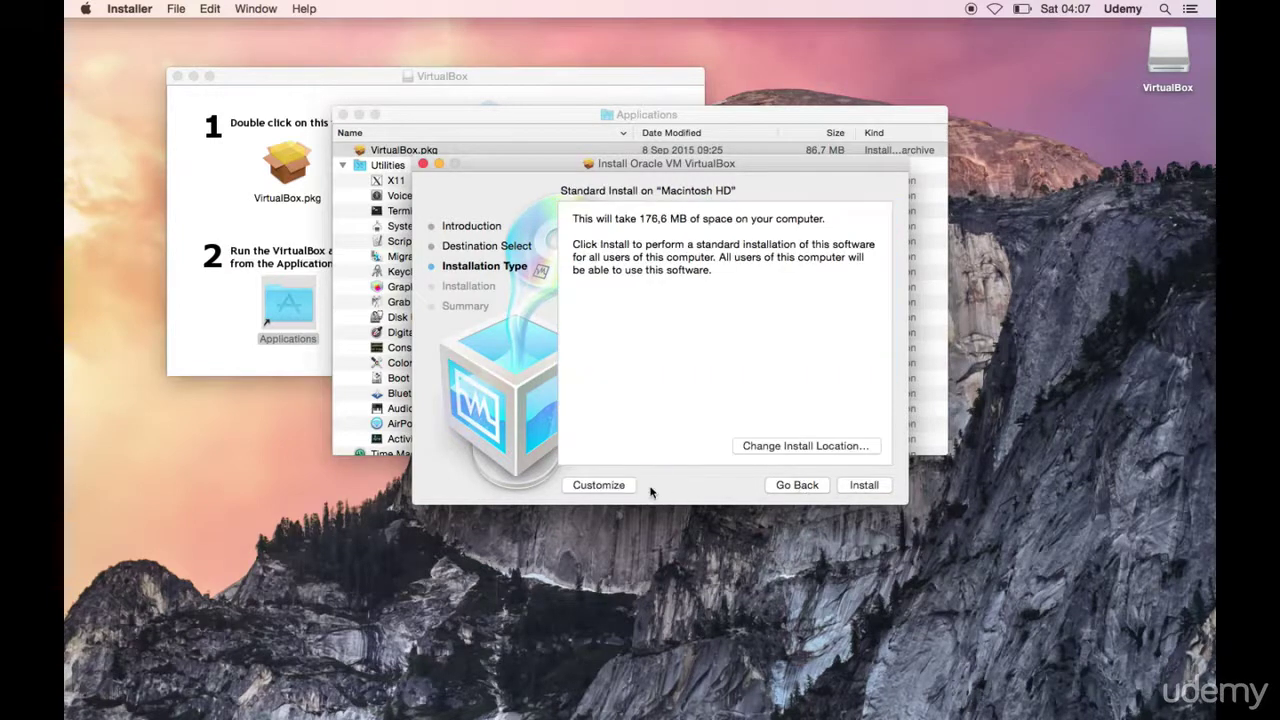
click(797, 447)
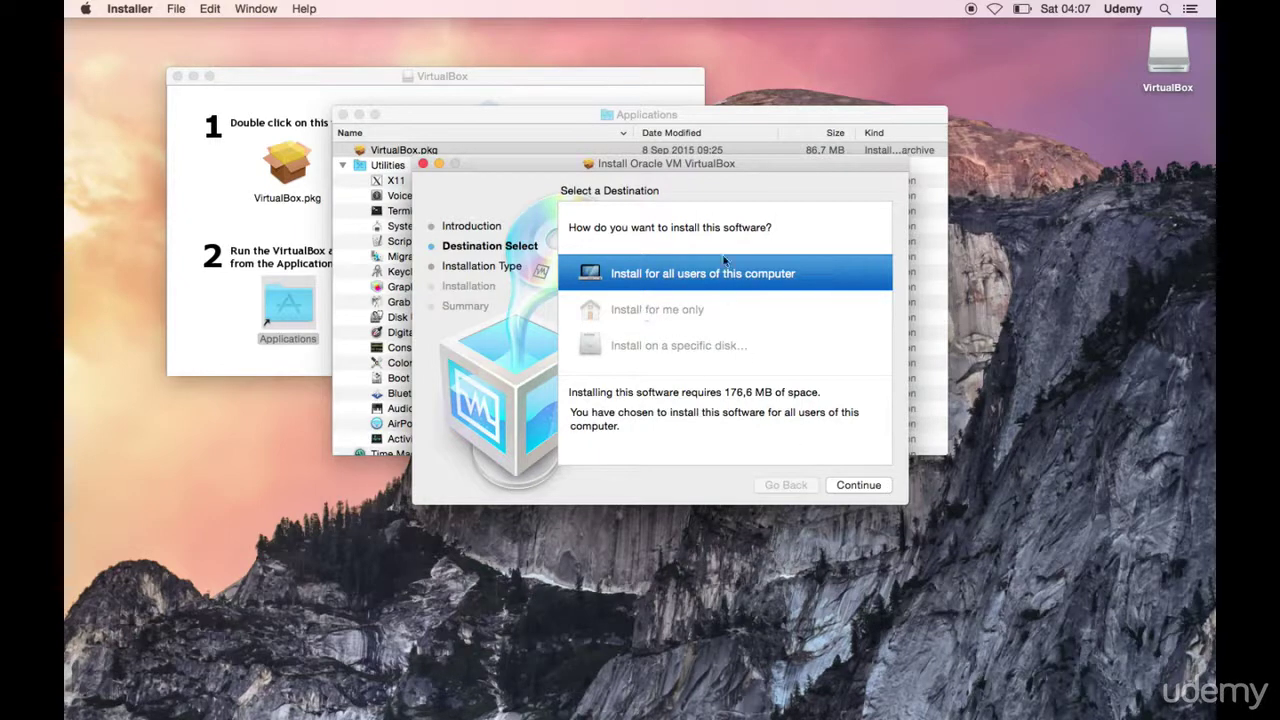
click(859, 487)
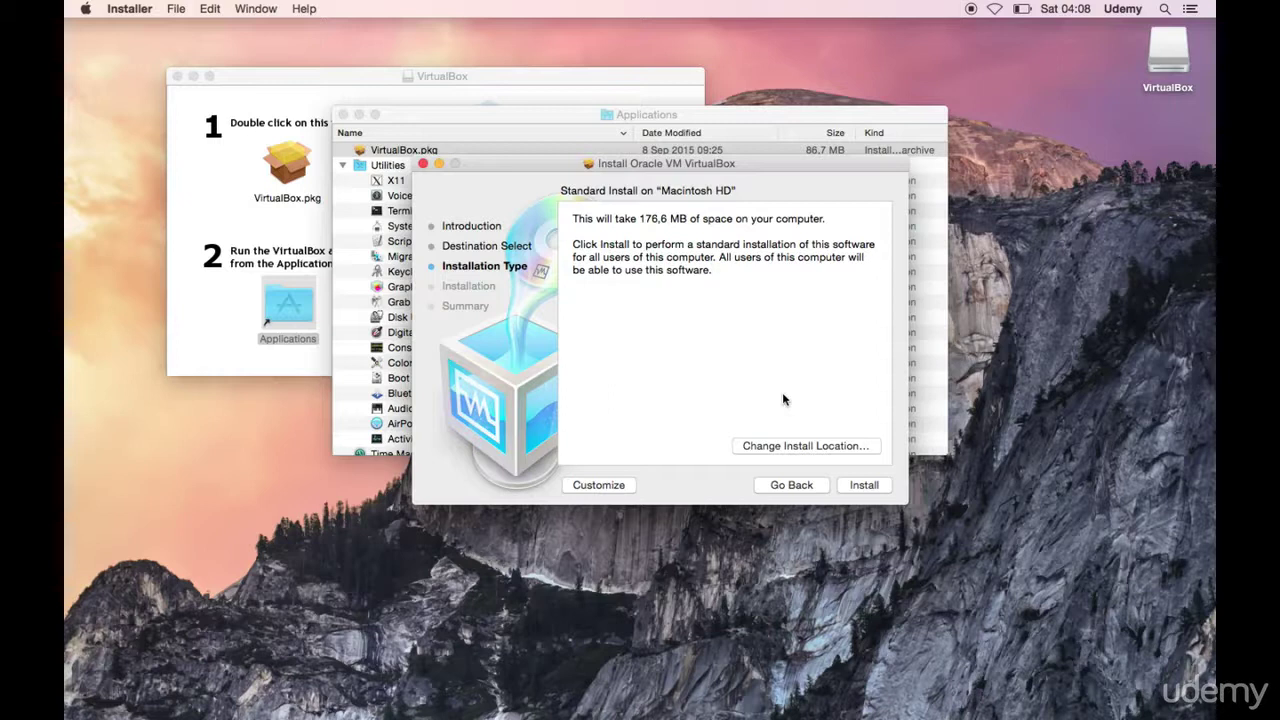
Start the standard VirtualBox installation on Macintosh HD and authorise it by entering the account password.
click(864, 486)
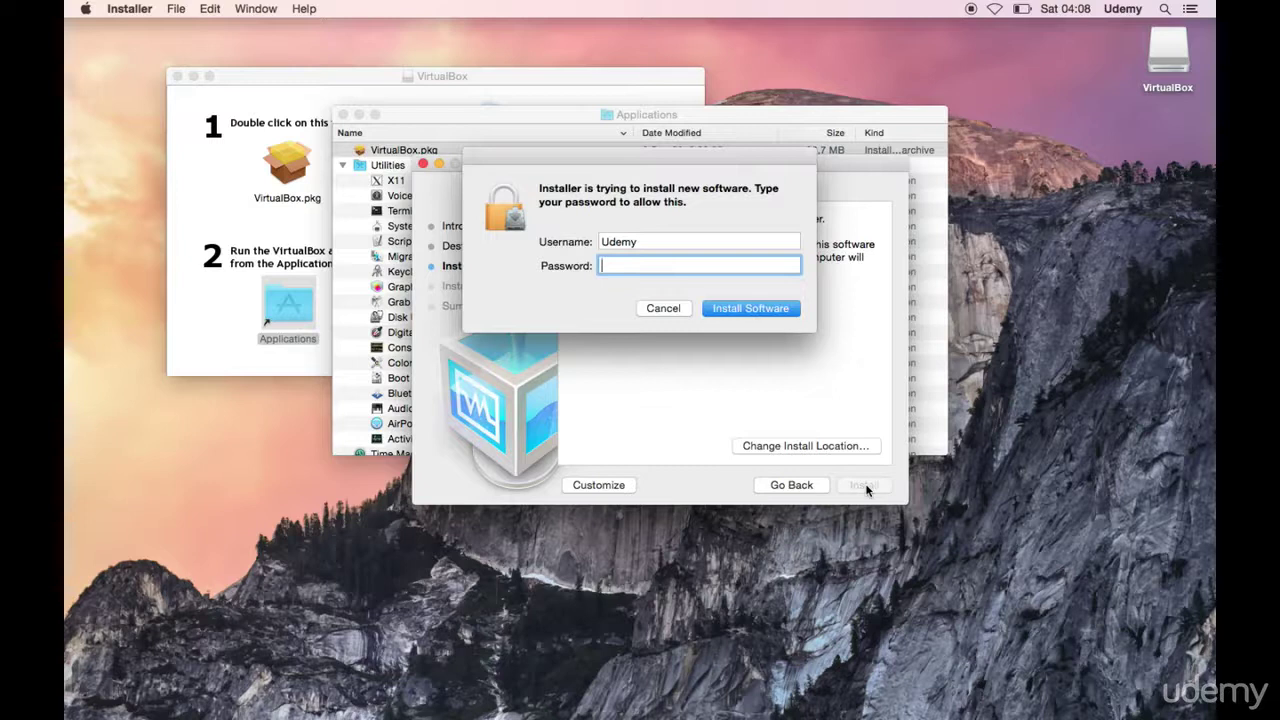
text(•••••)
text(••)
key(Return)
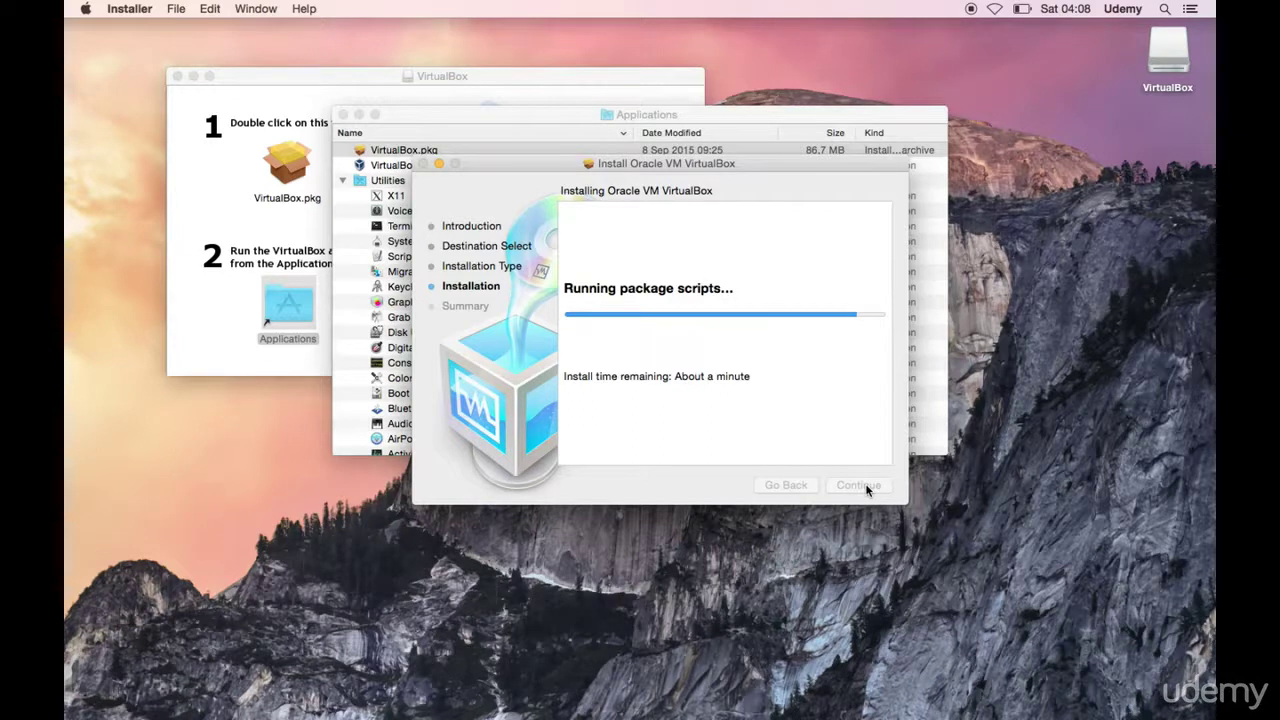
click(1020, 12)
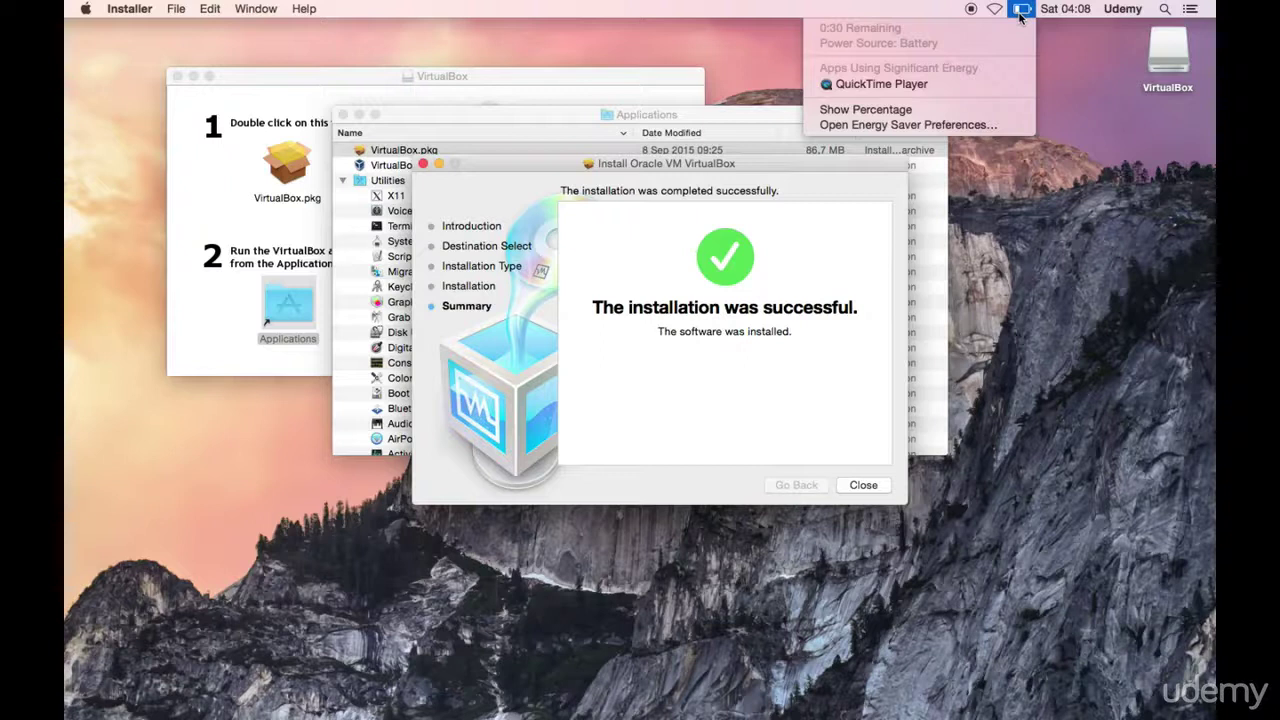
click(1020, 14)
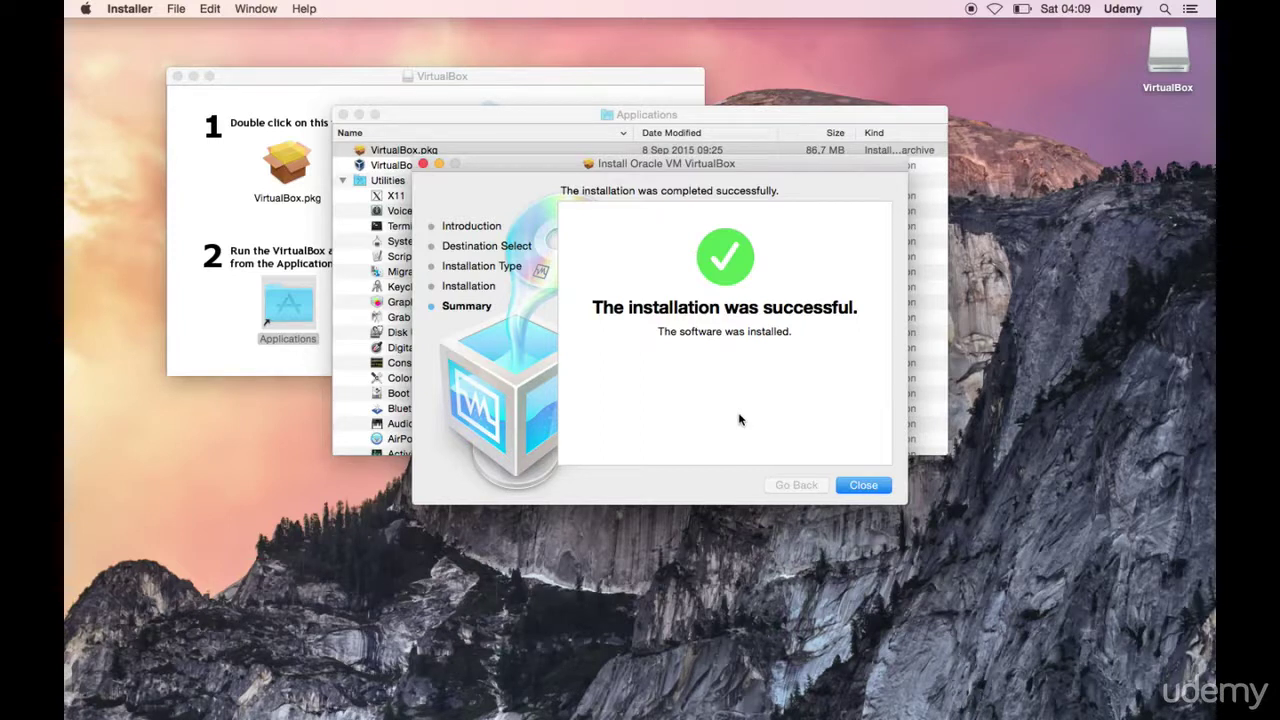
Close the finished VirtualBox installer and select the installed VirtualBox application in the Applications folder.
click(862, 485)
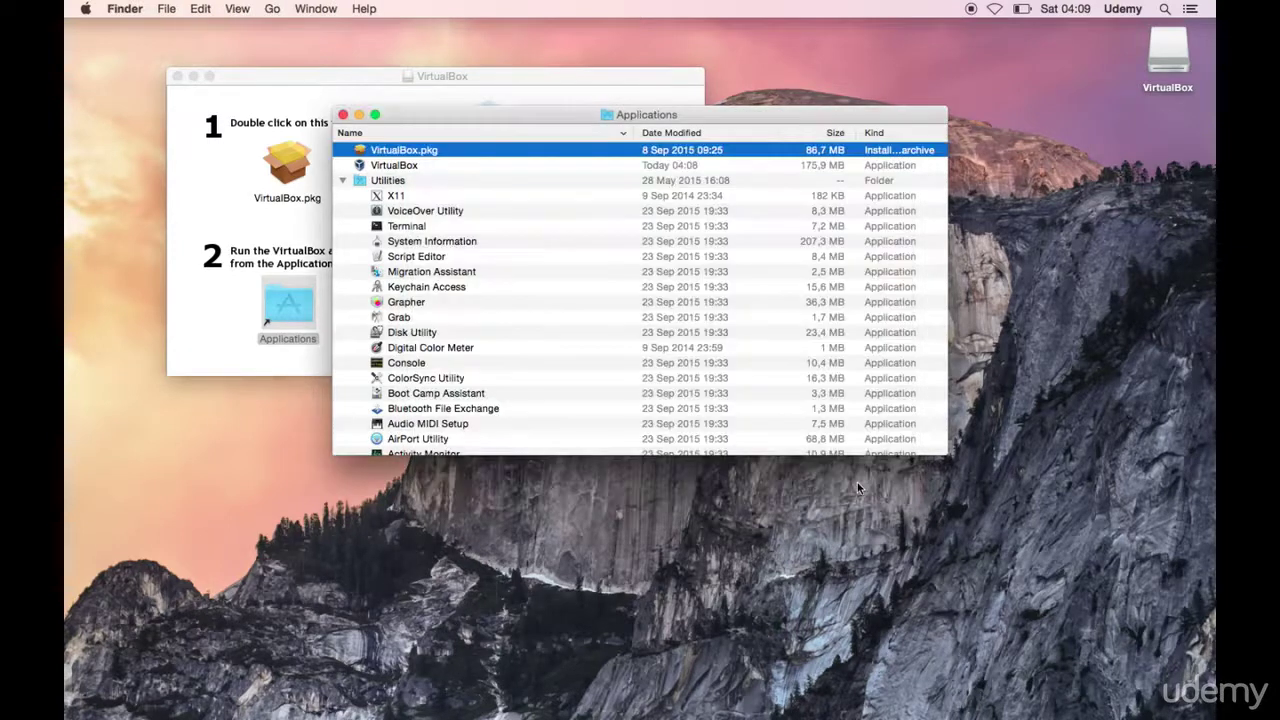
click(401, 152)
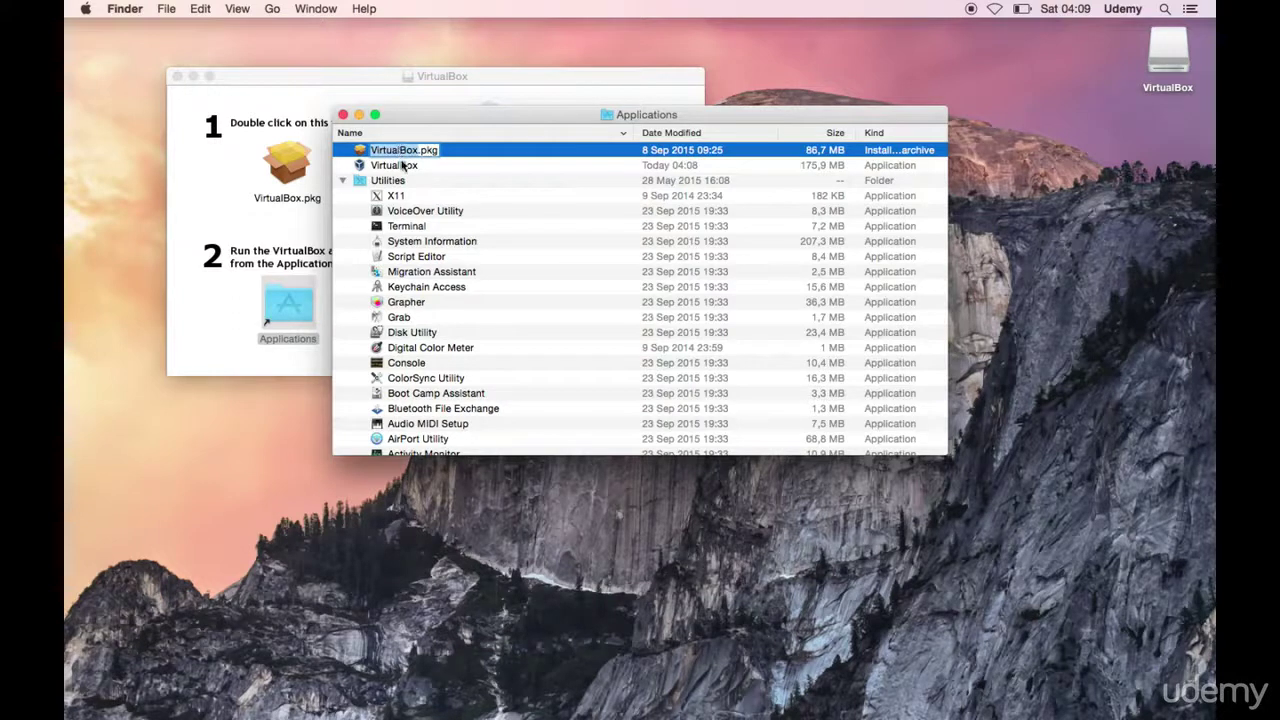
click(404, 166)
click(406, 156)
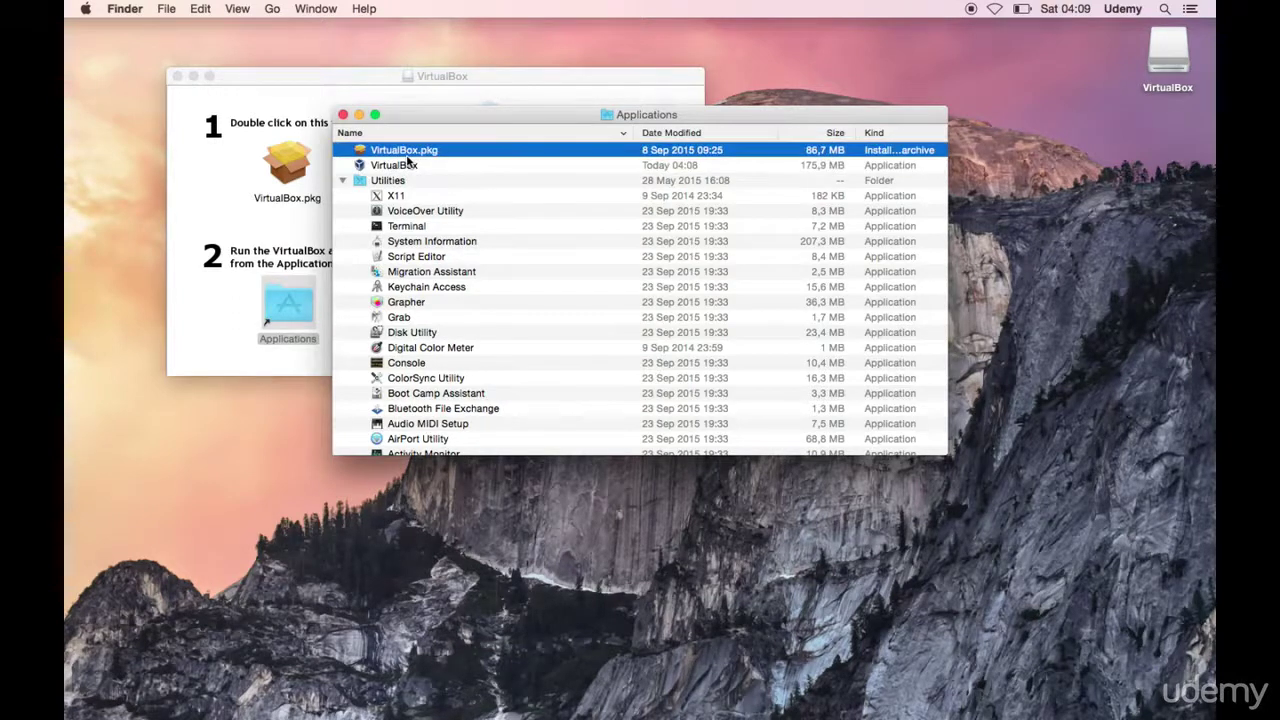
mouse_move(409, 150)
mouse_down()
mouse_move(250, 495)
mouse_move(386, 204)
mouse_move(400, 138)
mouse_move(404, 150)
mouse_up()
click(383, 168)
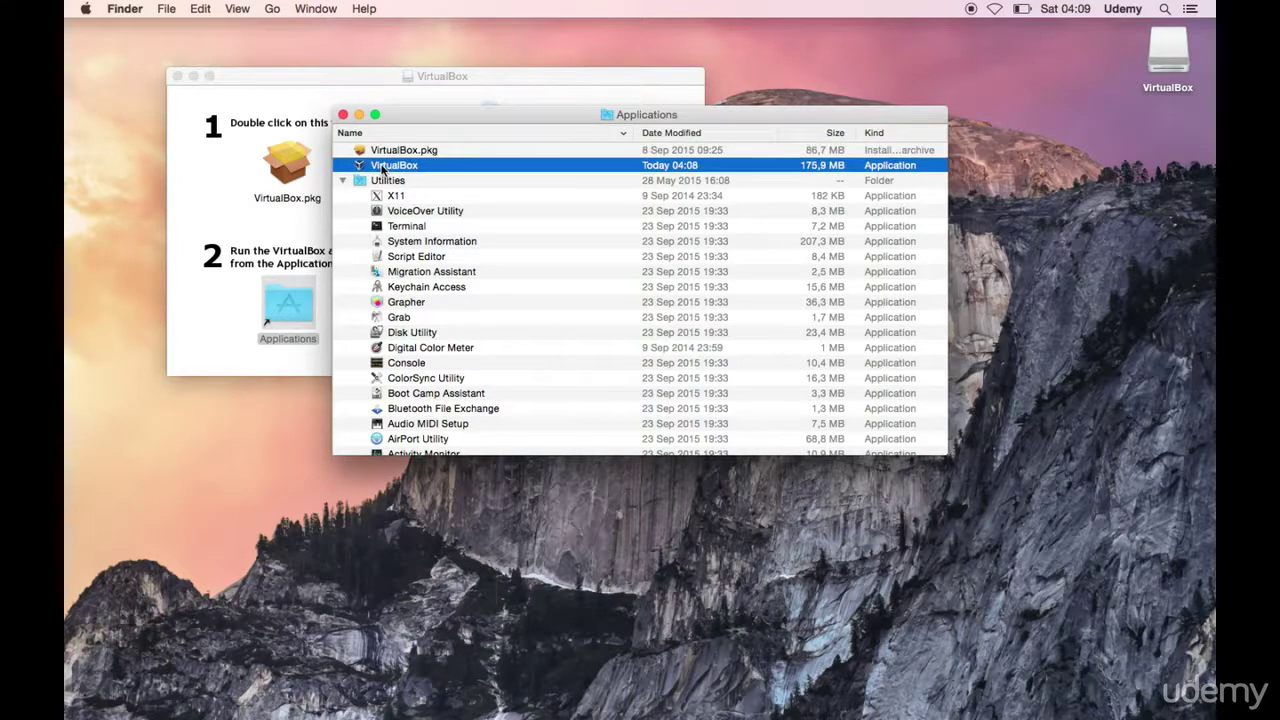
Close the VirtualBox disk image window and the Applications folder window.
mouse_move(175, 700)
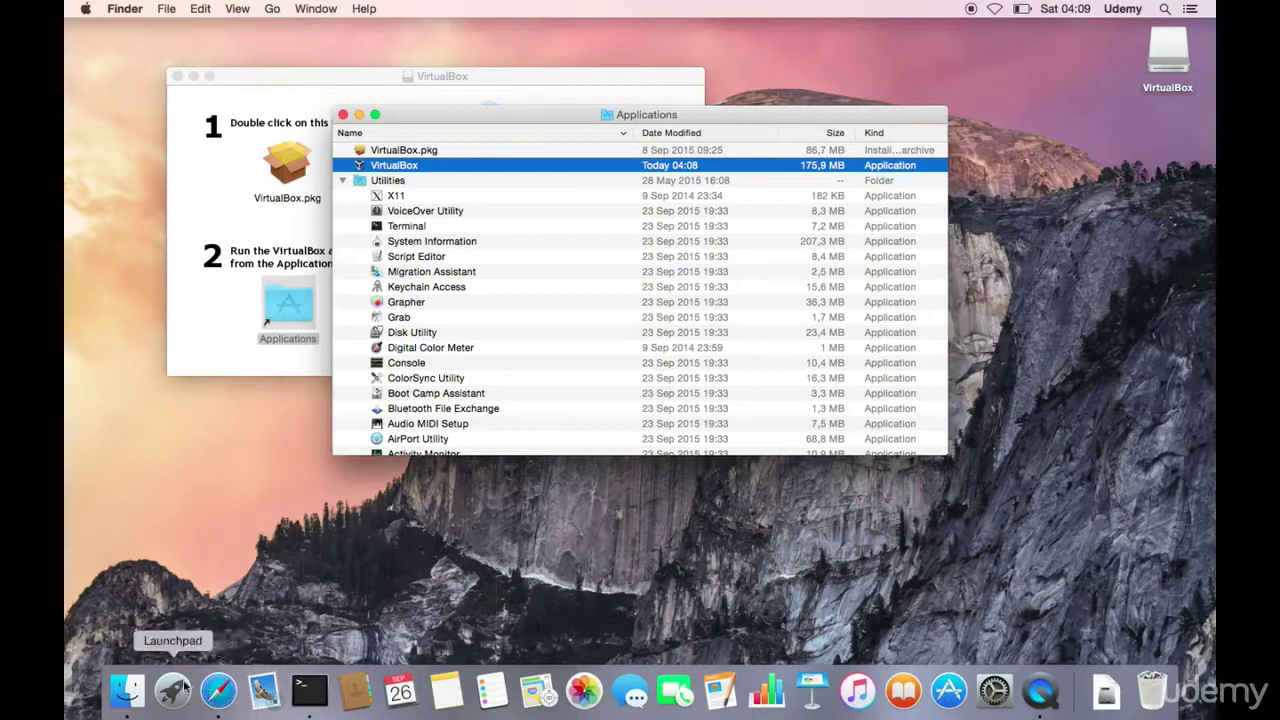
right_click(133, 690)
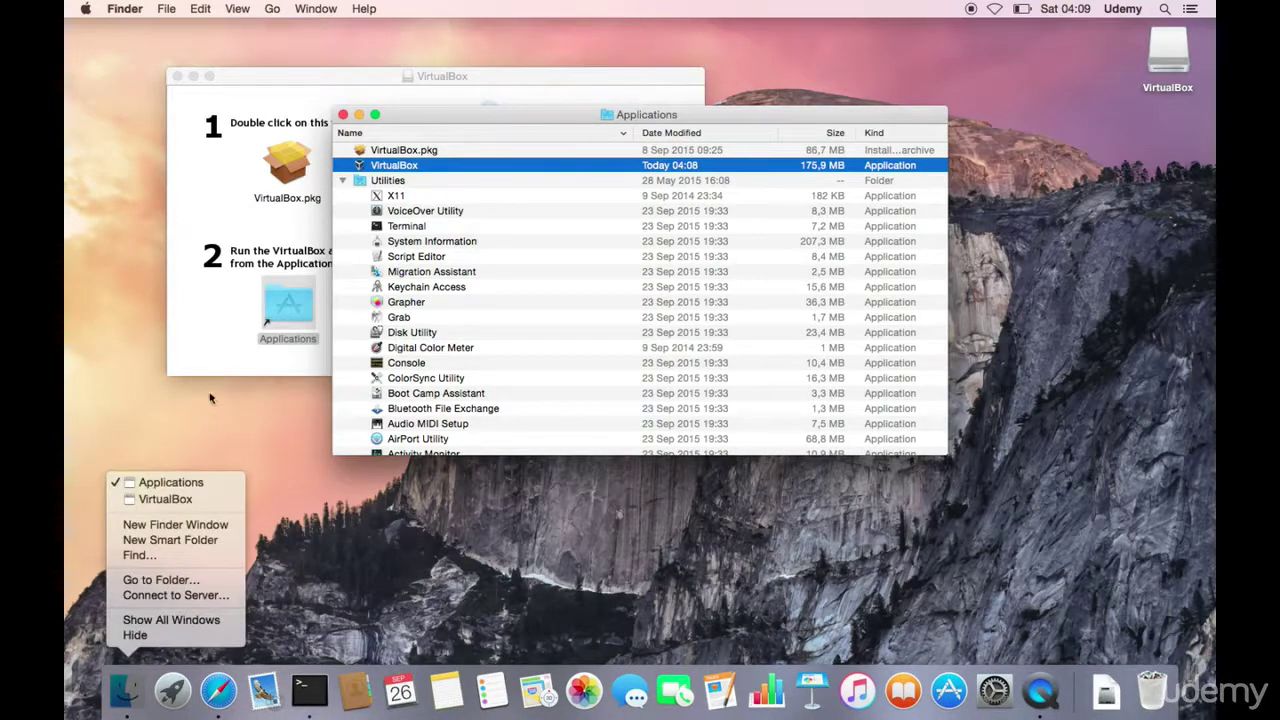
click(226, 327)
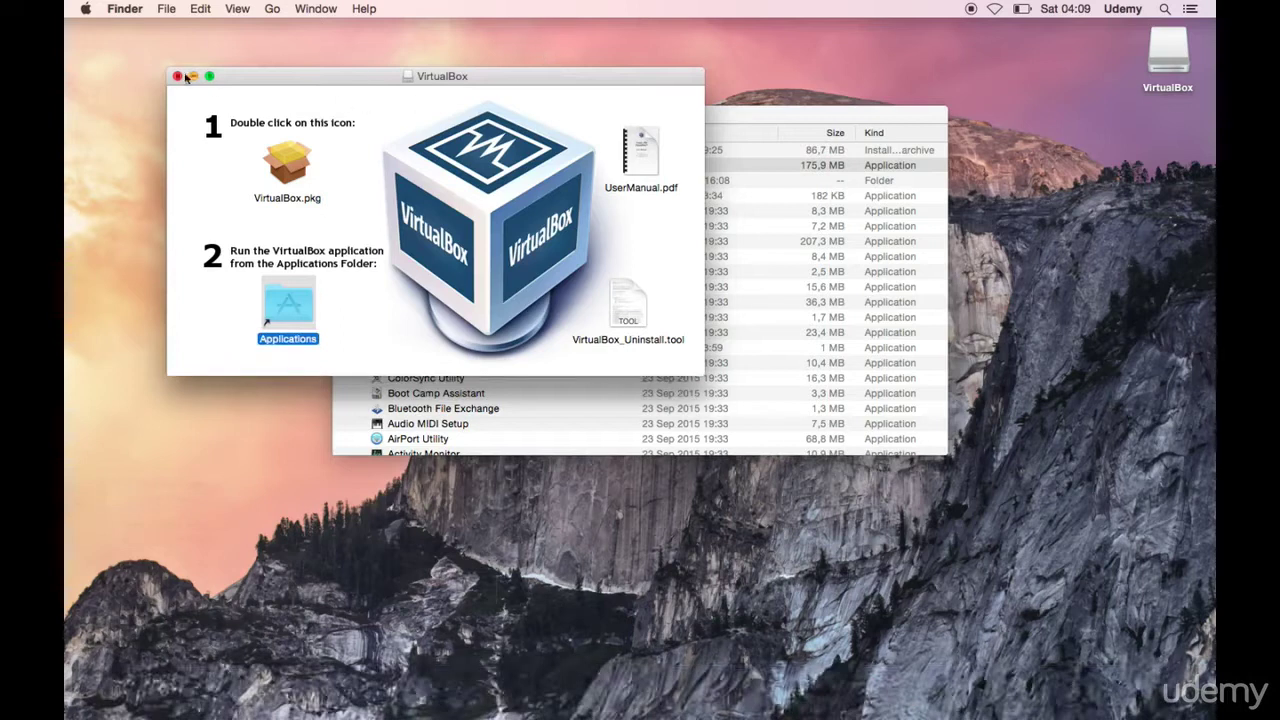
click(177, 76)
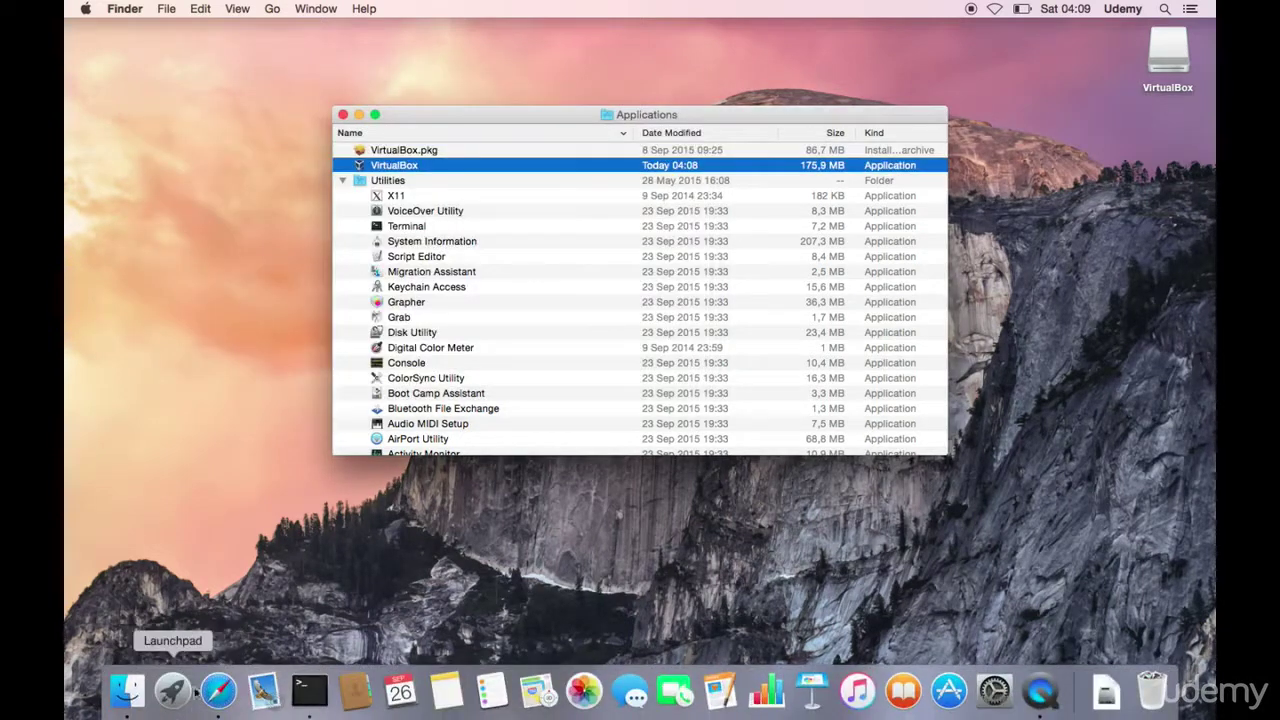
click(130, 698)
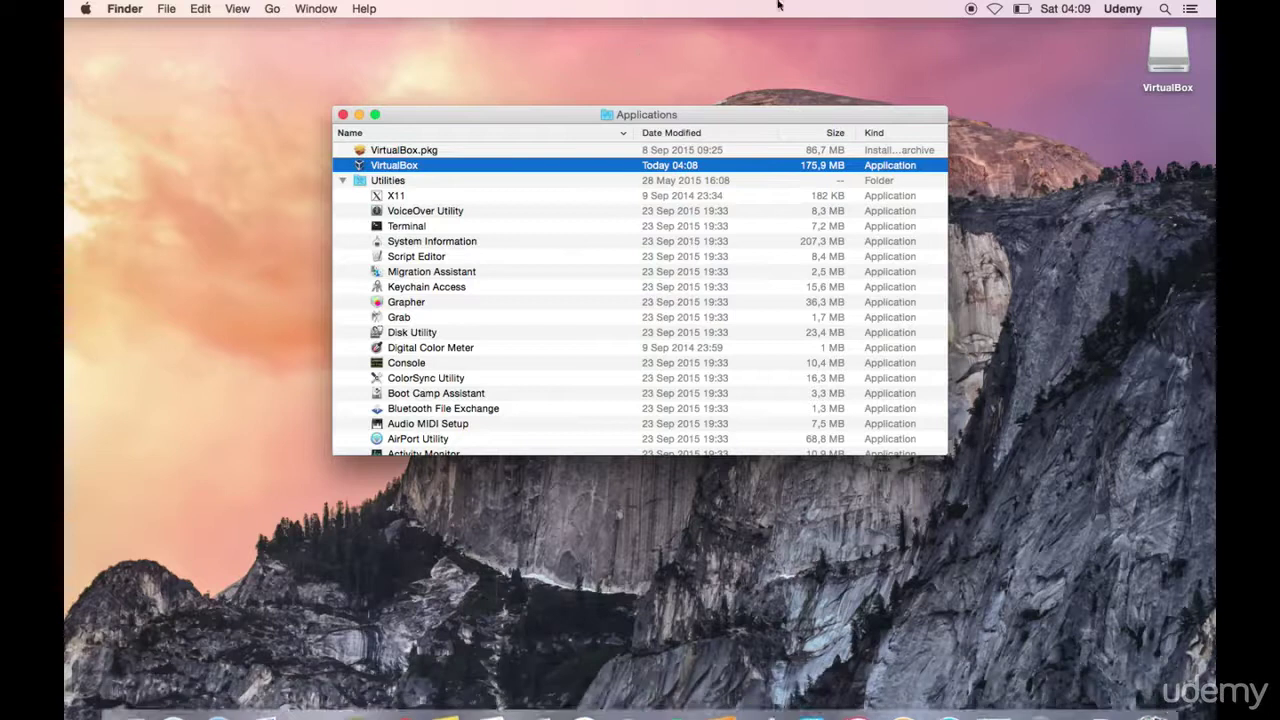
click(342, 114)
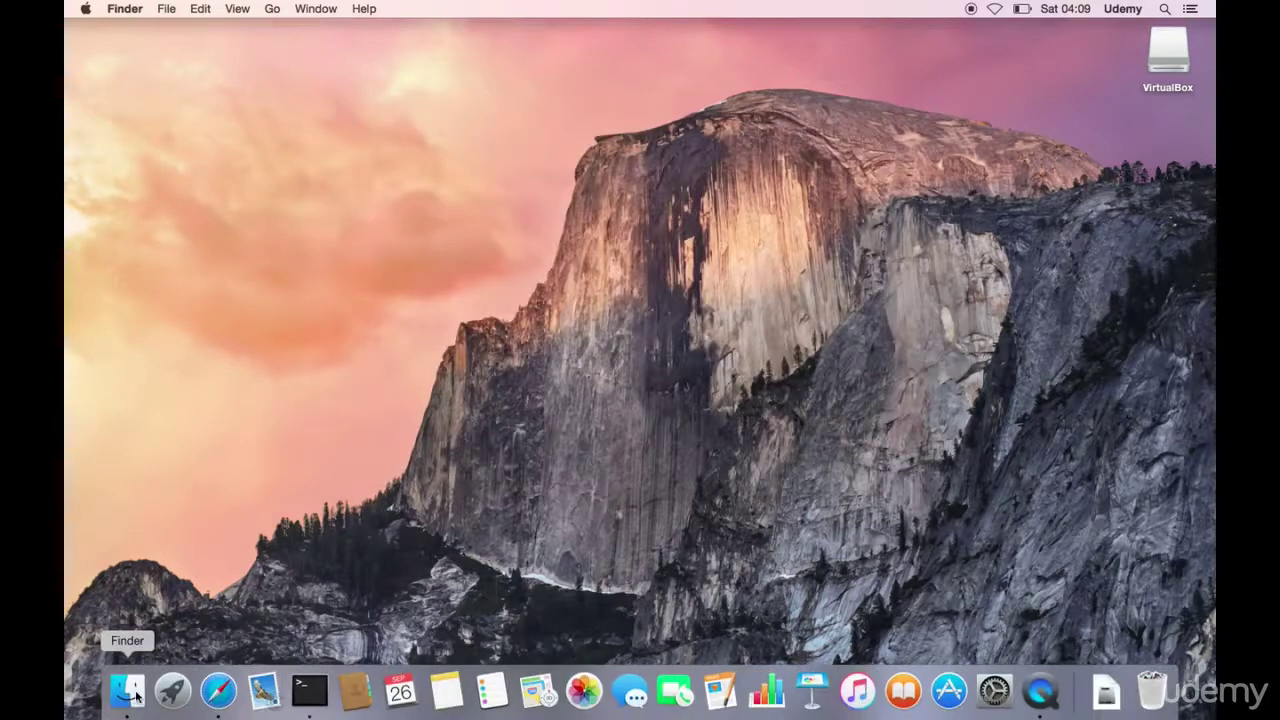
Open the Applications folder in a new Finder window and move VirtualBox.pkg to the Trash.
click(130, 692)
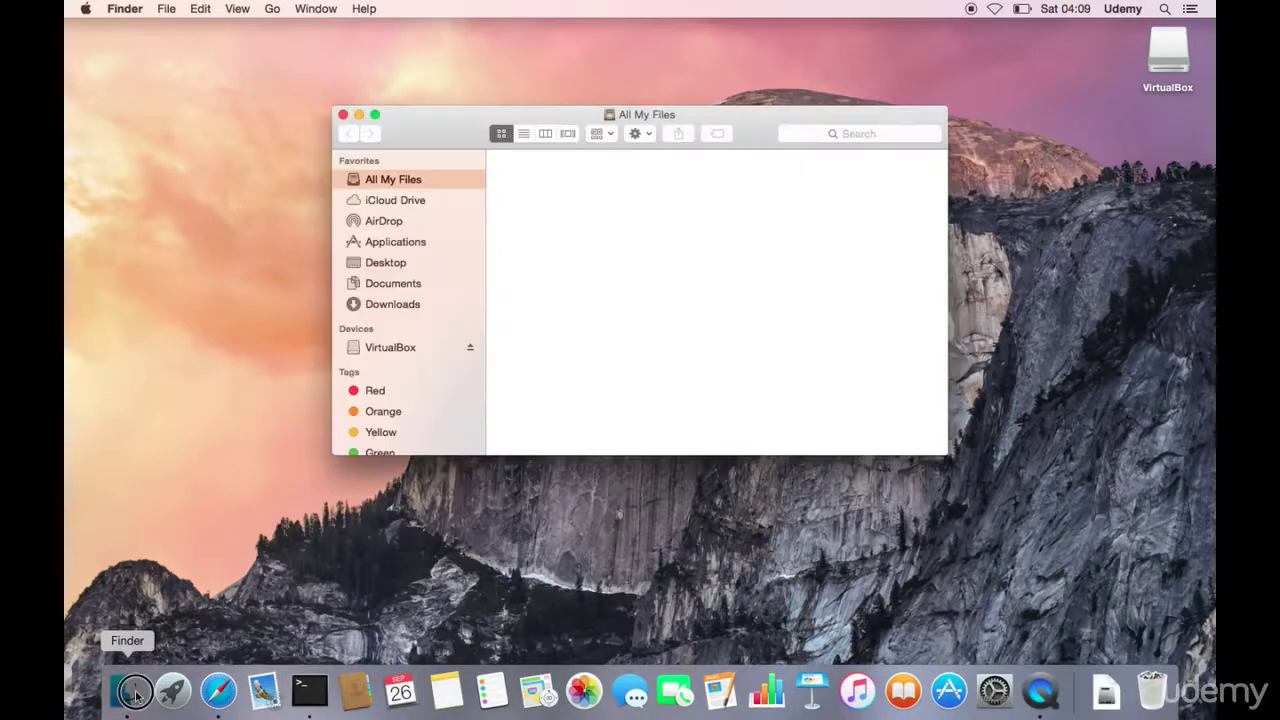
click(407, 245)
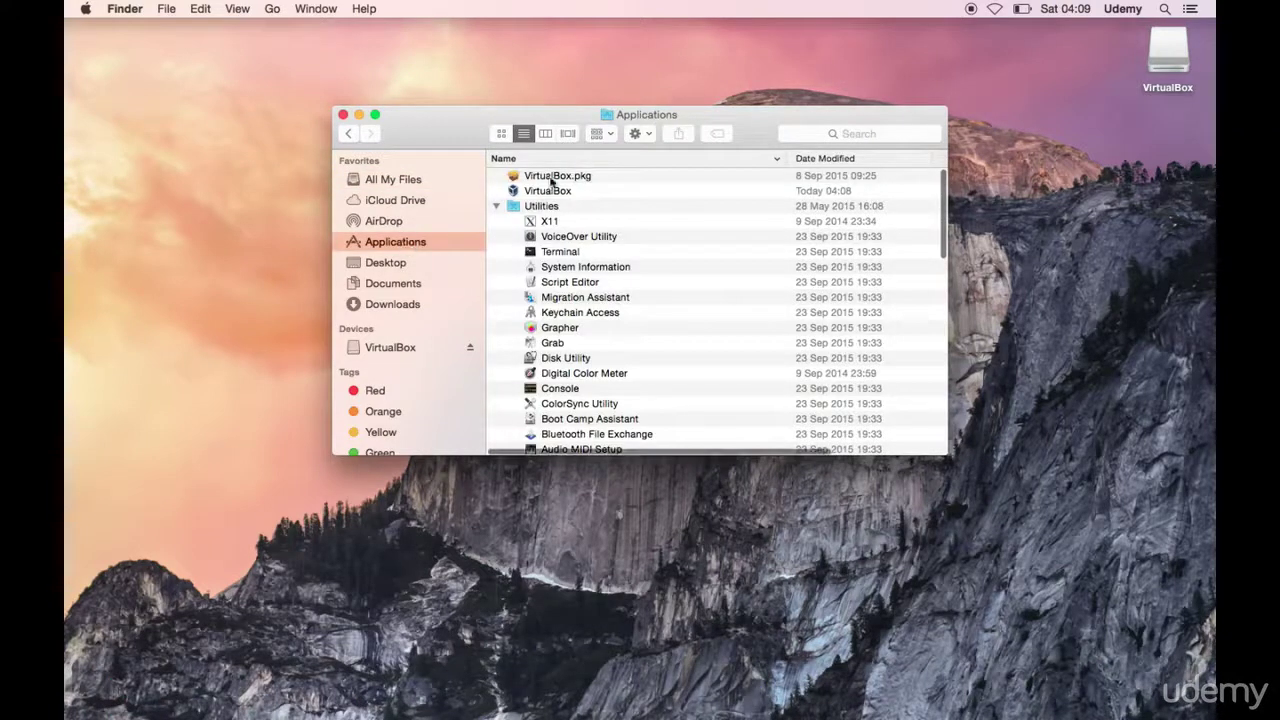
click(553, 178)
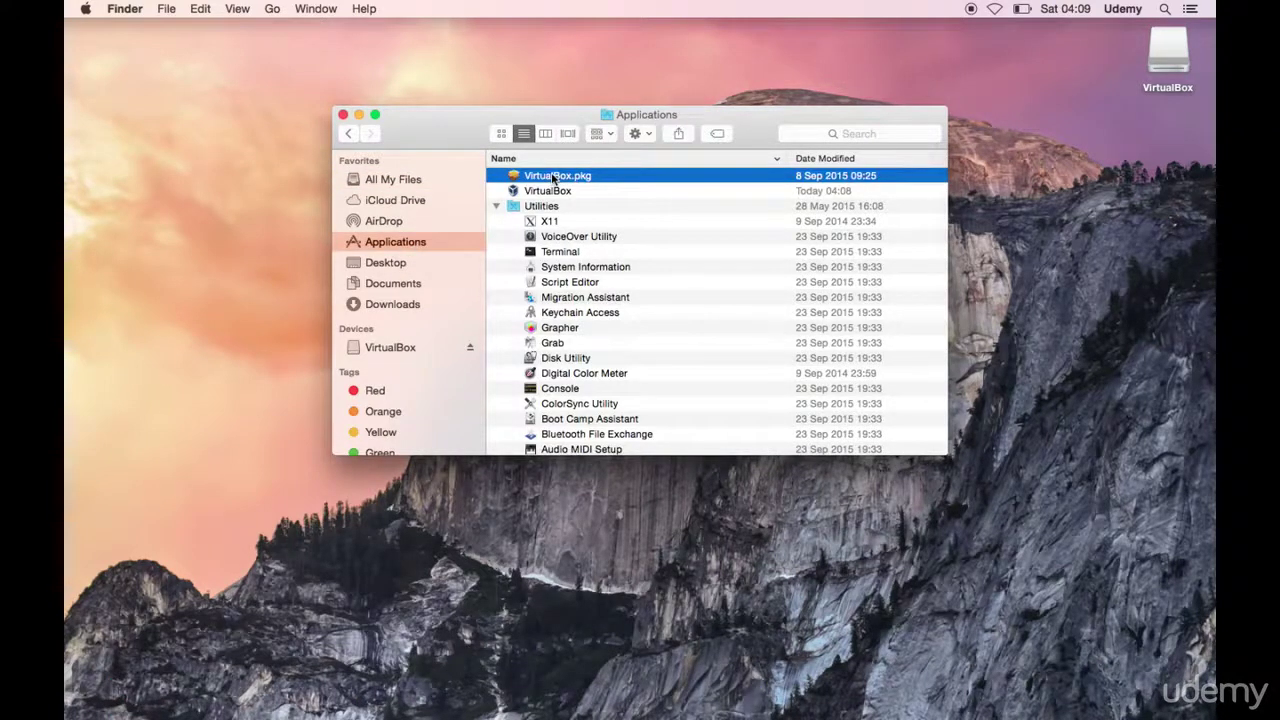
right_click(553, 178)
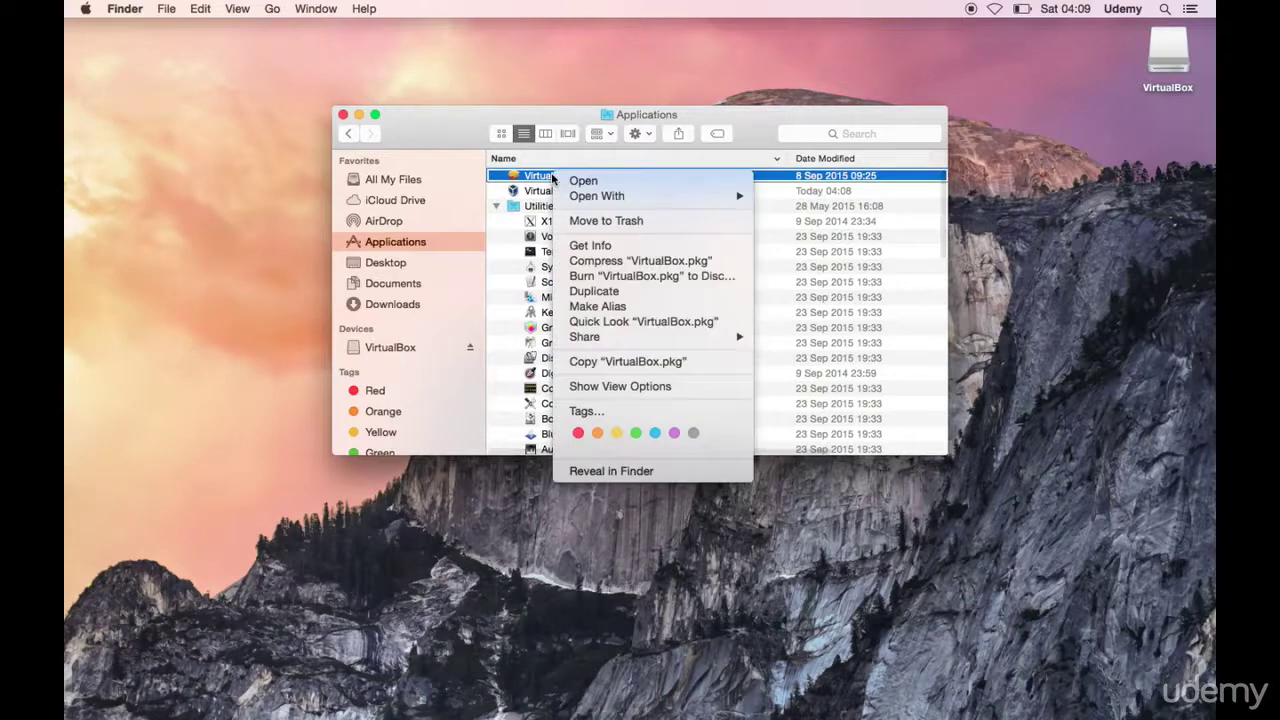
click(587, 221)
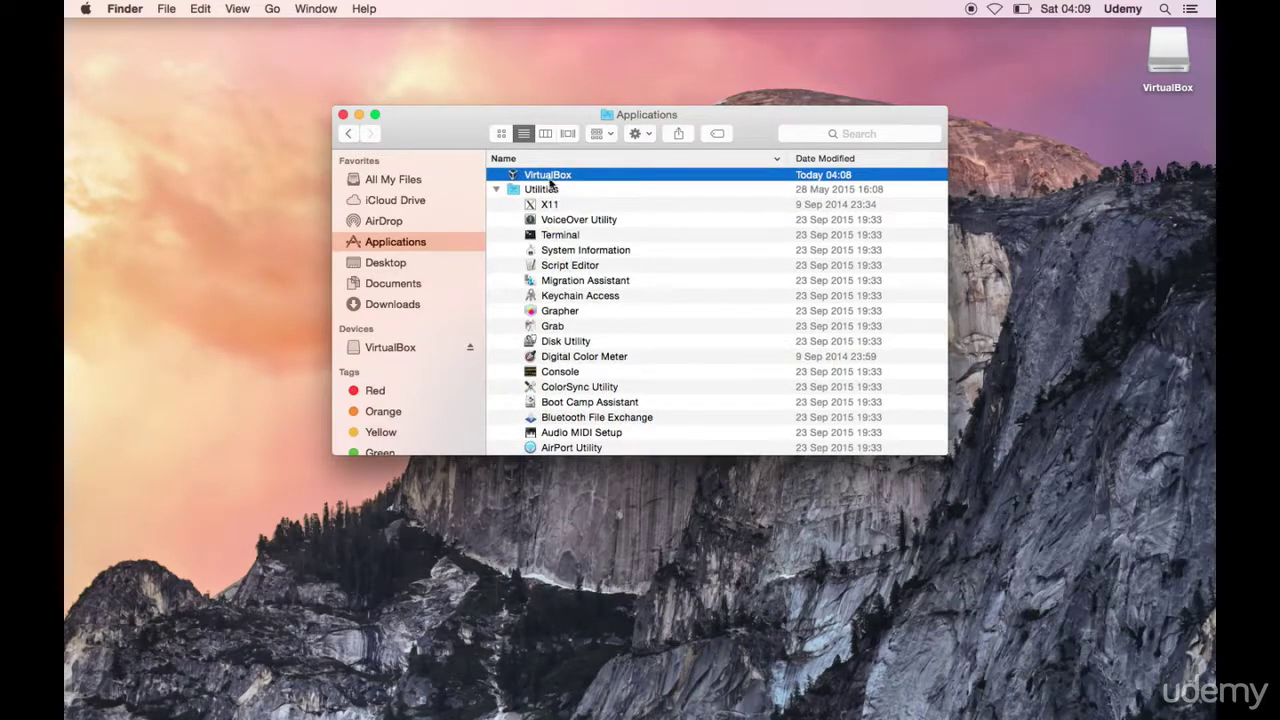
Launch VirtualBox from the Applications folder, close the folder window and move the VirtualBox Manager window slightly higher.
double_click(536, 178)
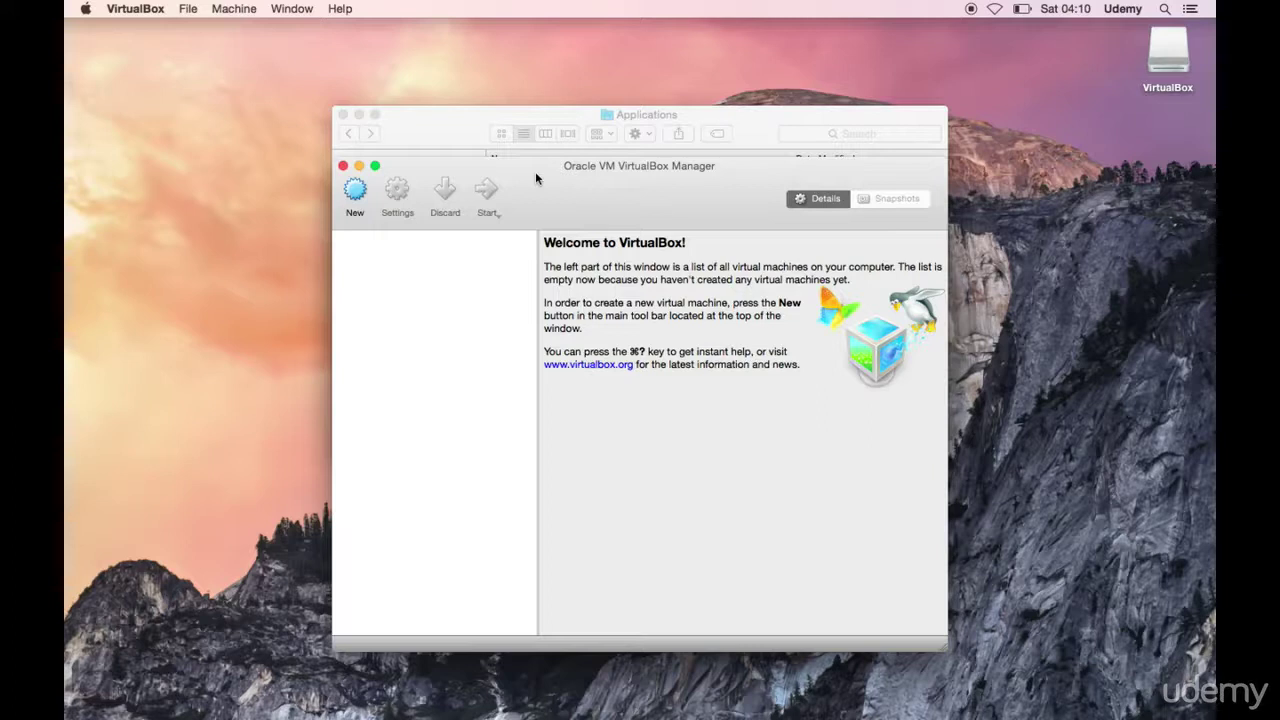
mouse_move(607, 115)
mouse_down()
mouse_move(617, 57)
mouse_move(609, 121)
mouse_up()
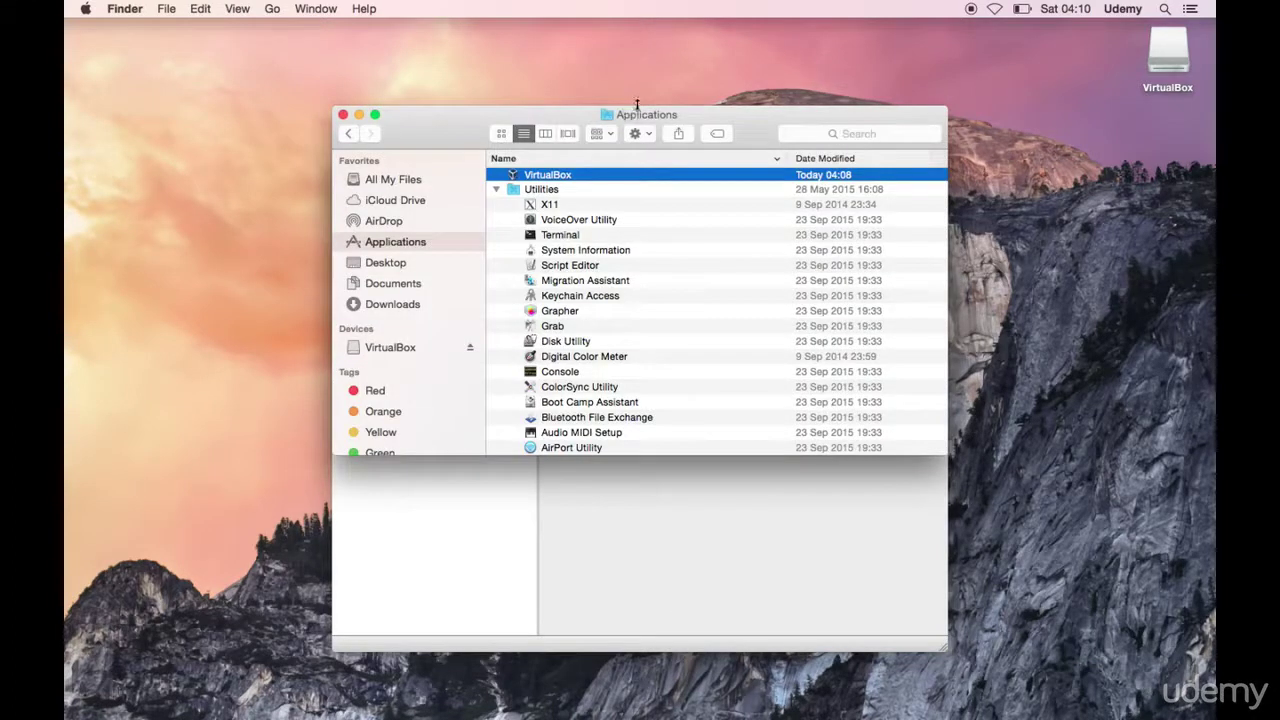
click(343, 115)
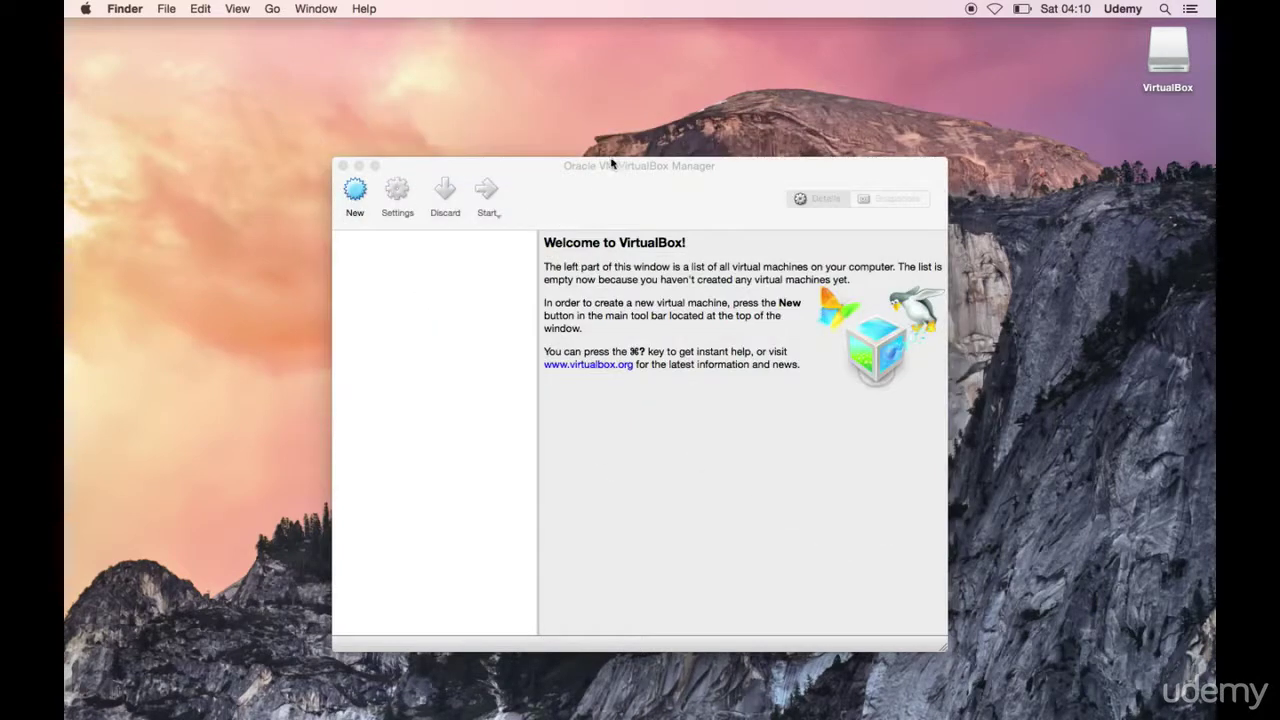
drag(618, 166, 621, 119)
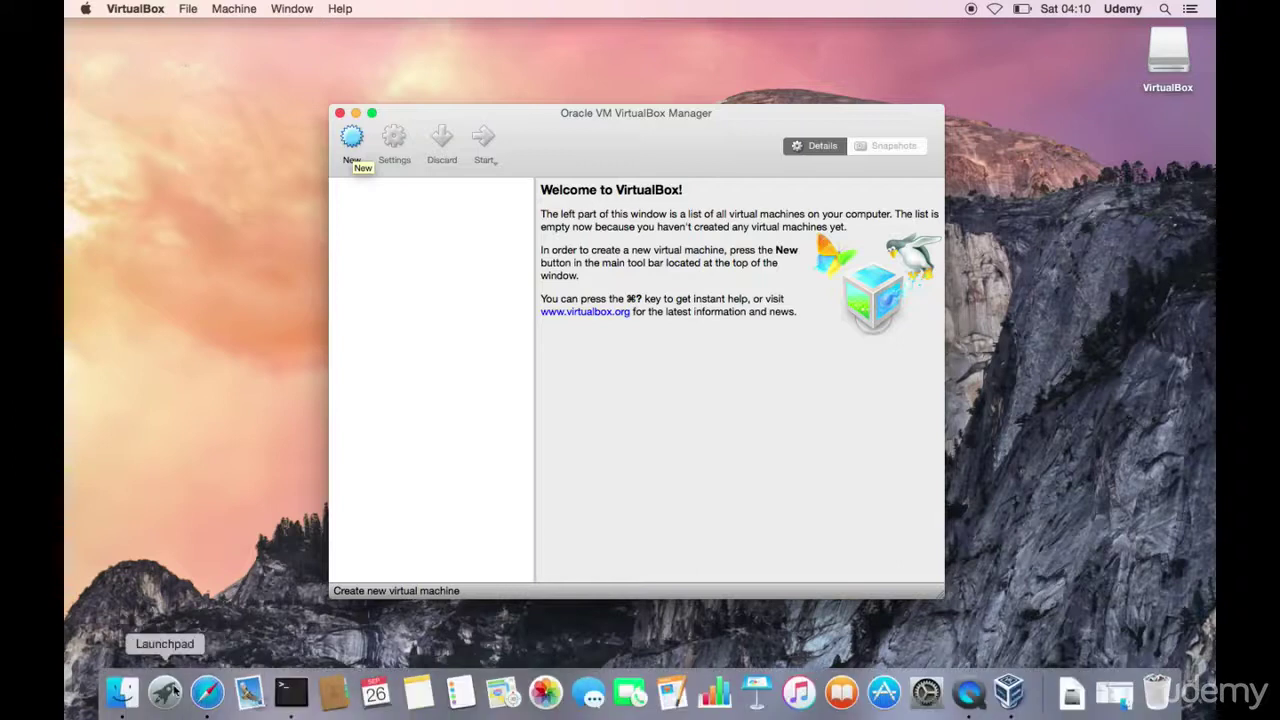
Switch to the Safari browser and search the web for "kali".
click(205, 700)
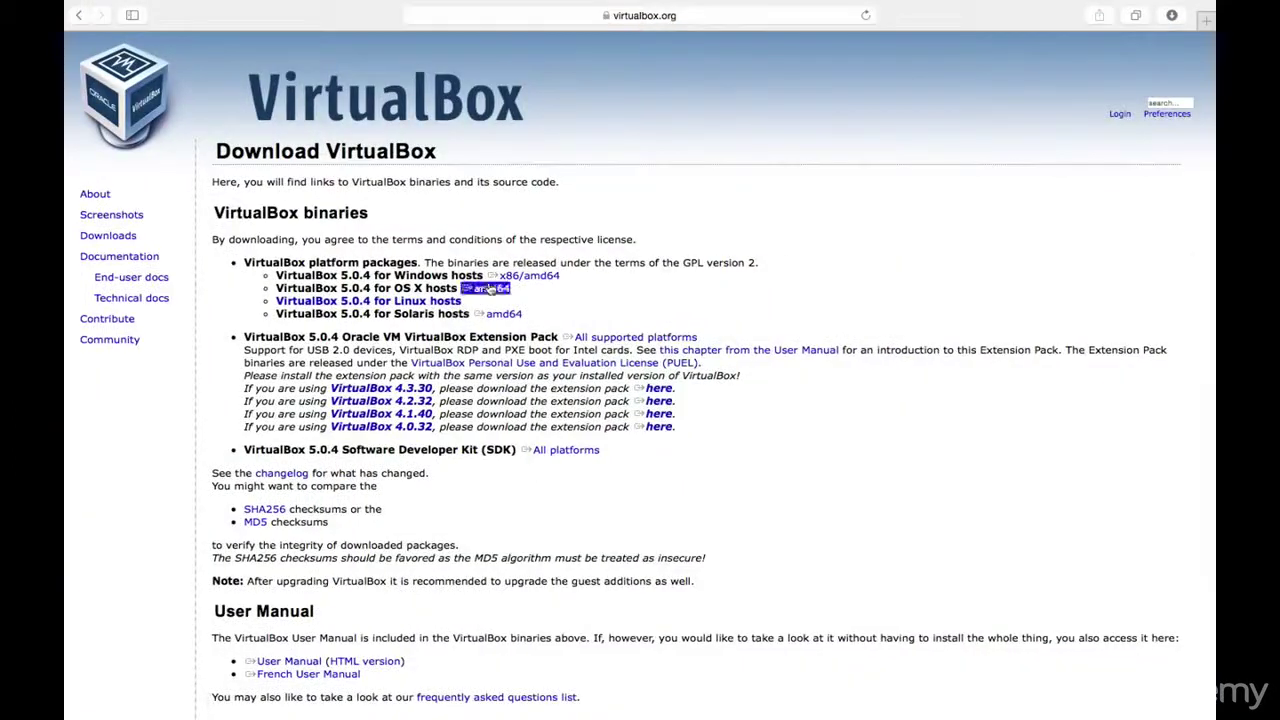
click(740, 15)
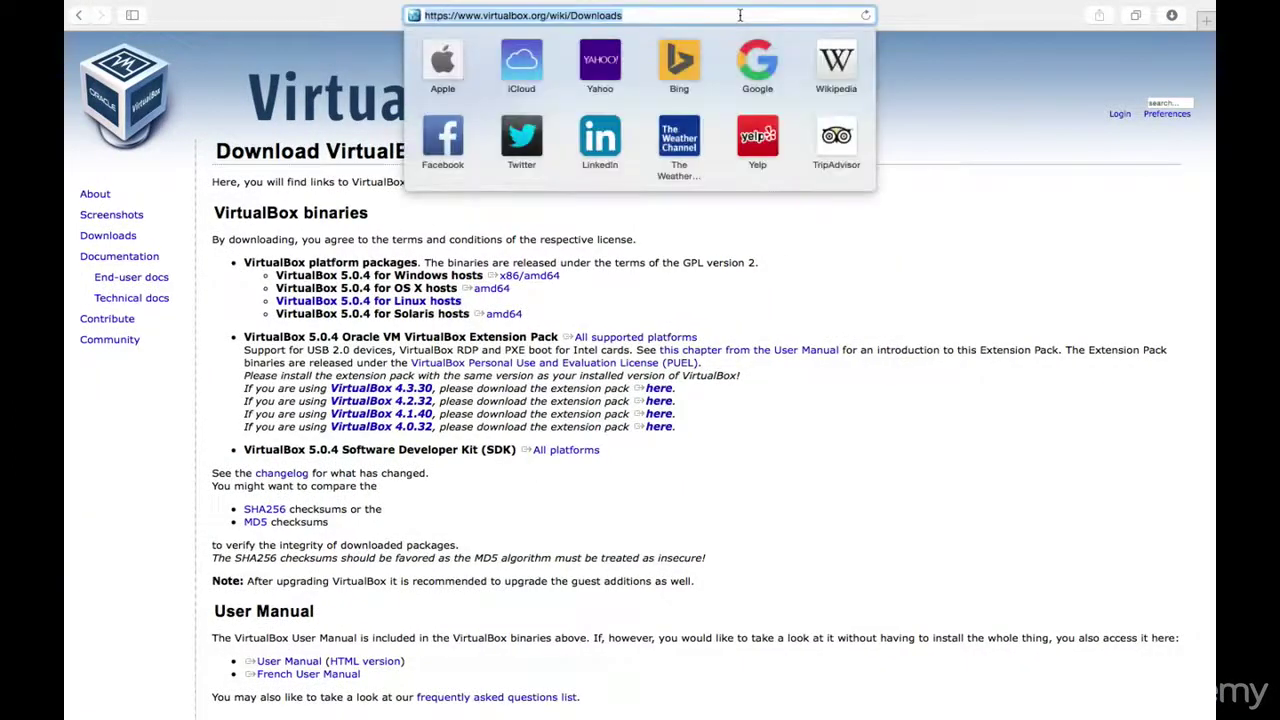
text(kali)
key(Return)
click(740, 15)
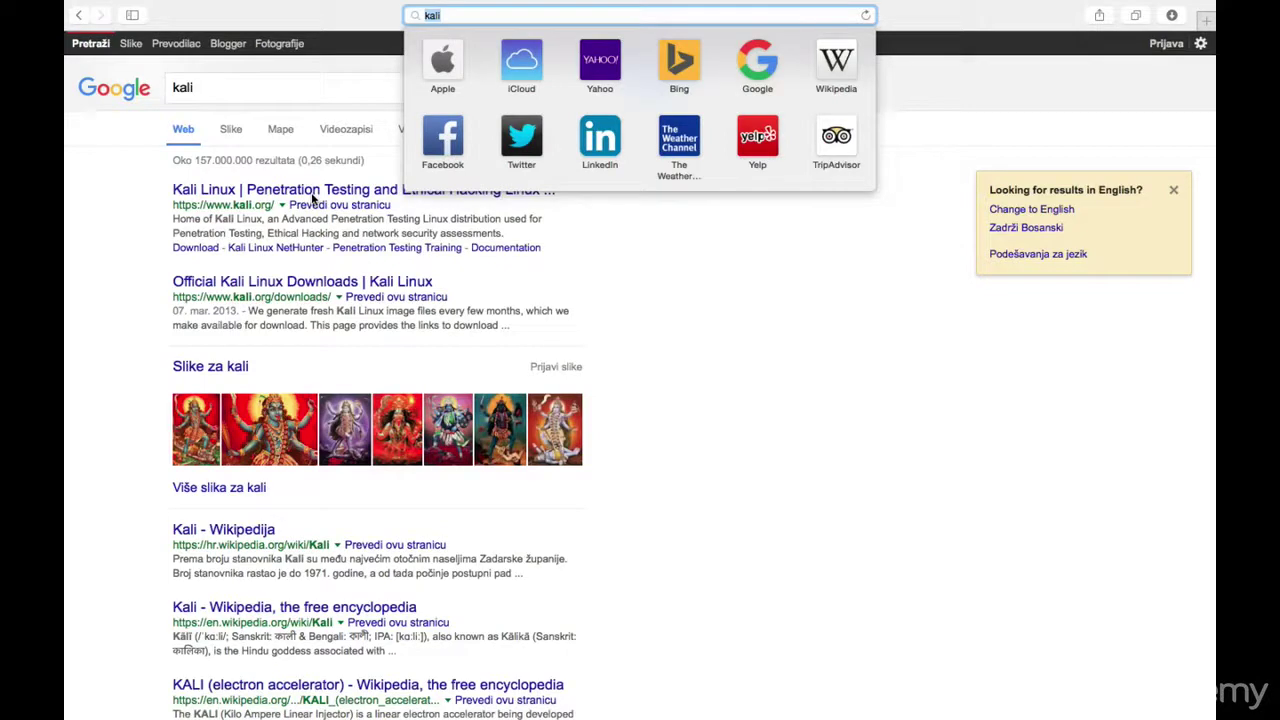
click(1024, 213)
click(1024, 212)
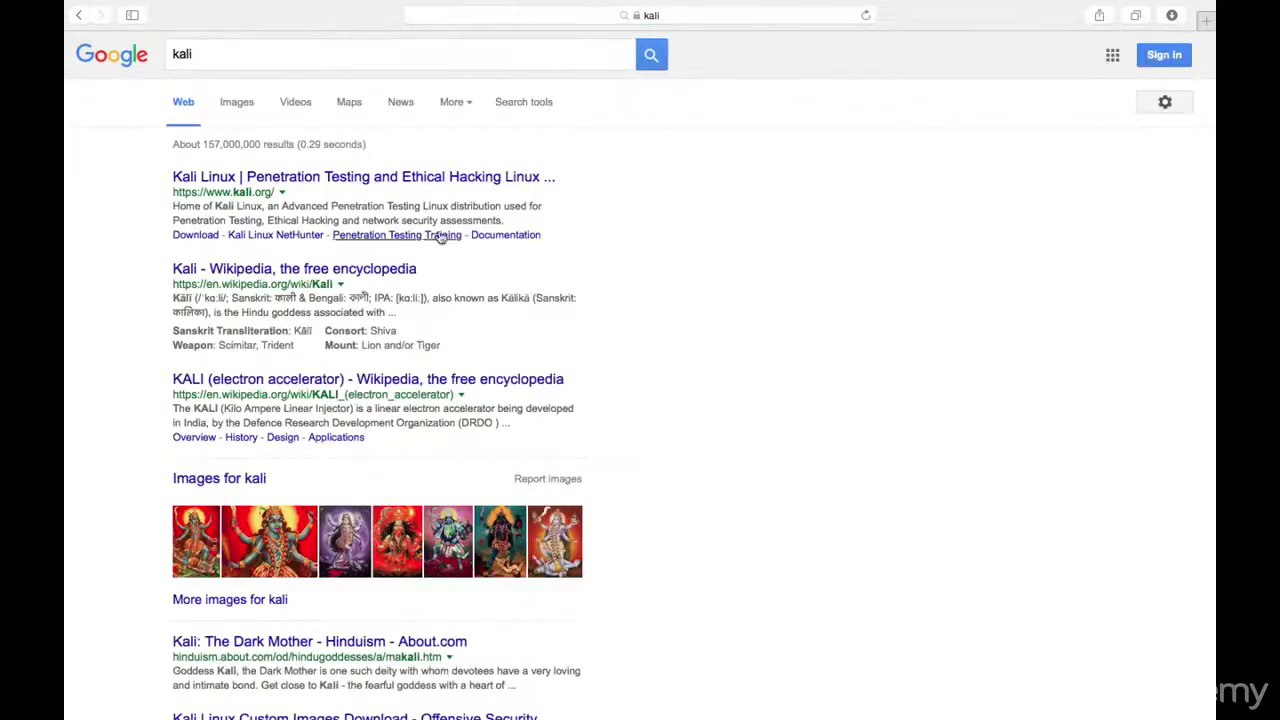
click(336, 180)
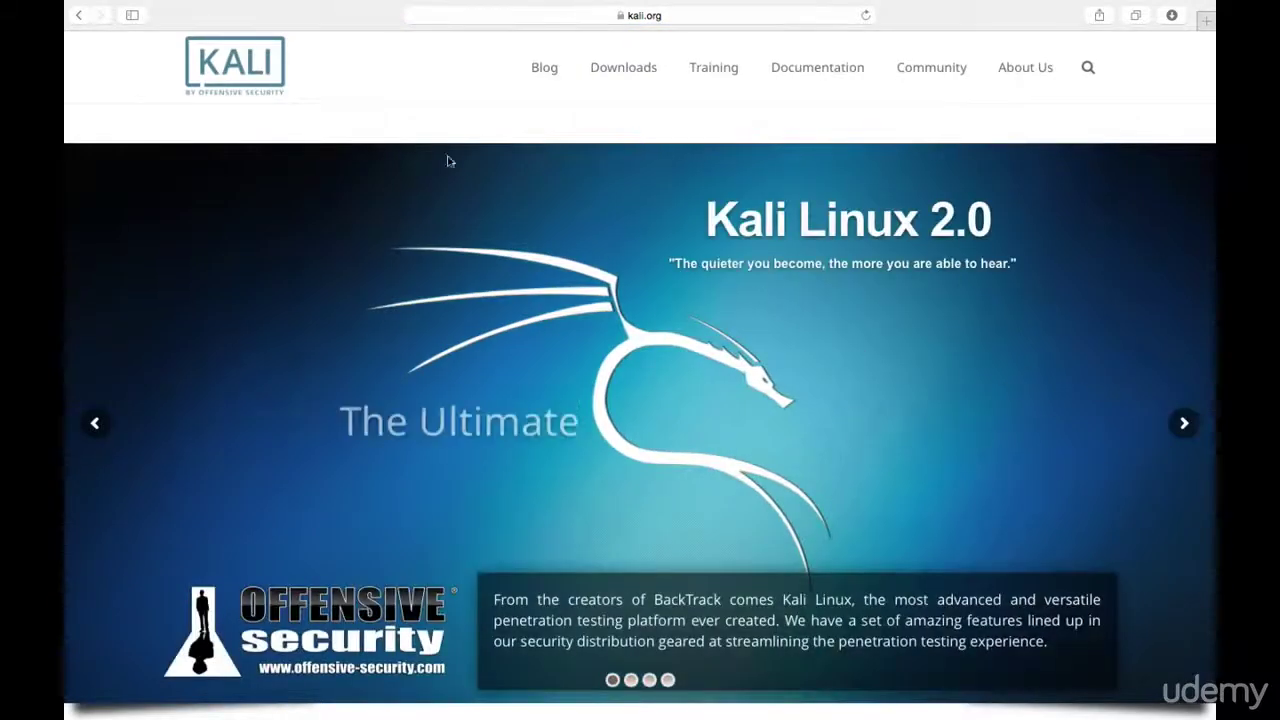
Open the Download Kali Linux page and look over the table of available ISO and torrent images.
mouse_move(632, 74)
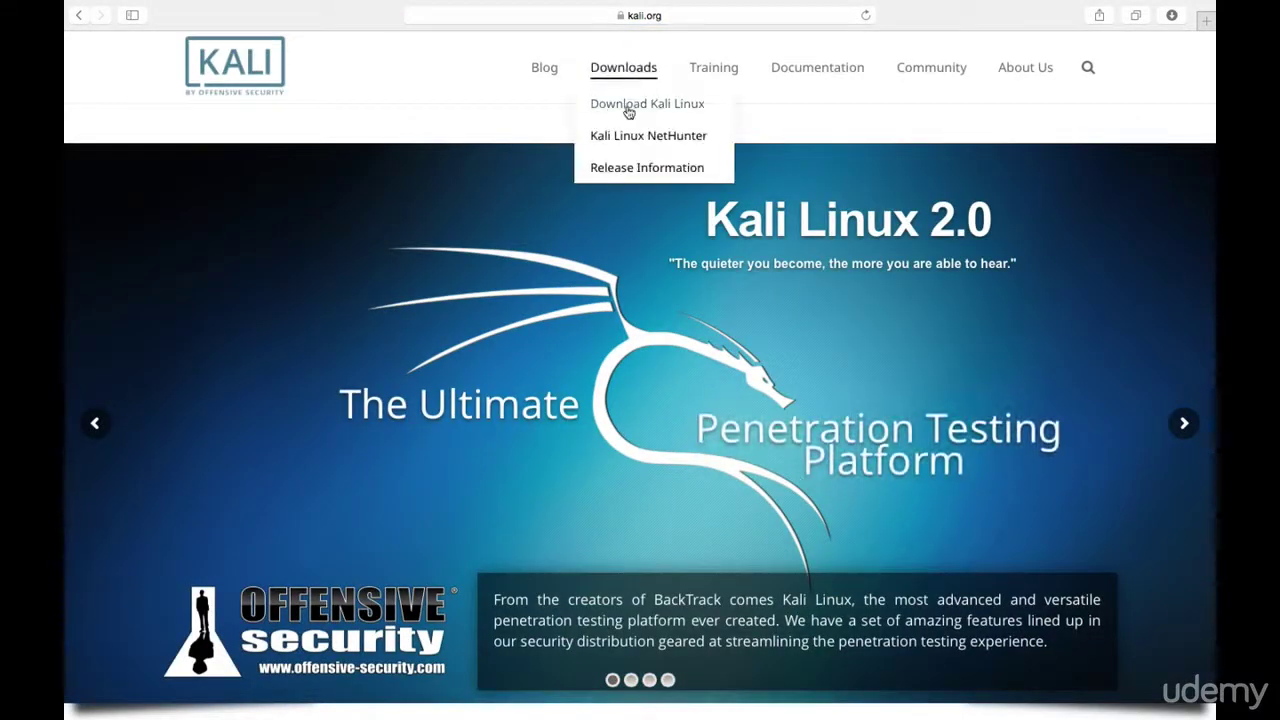
click(628, 106)
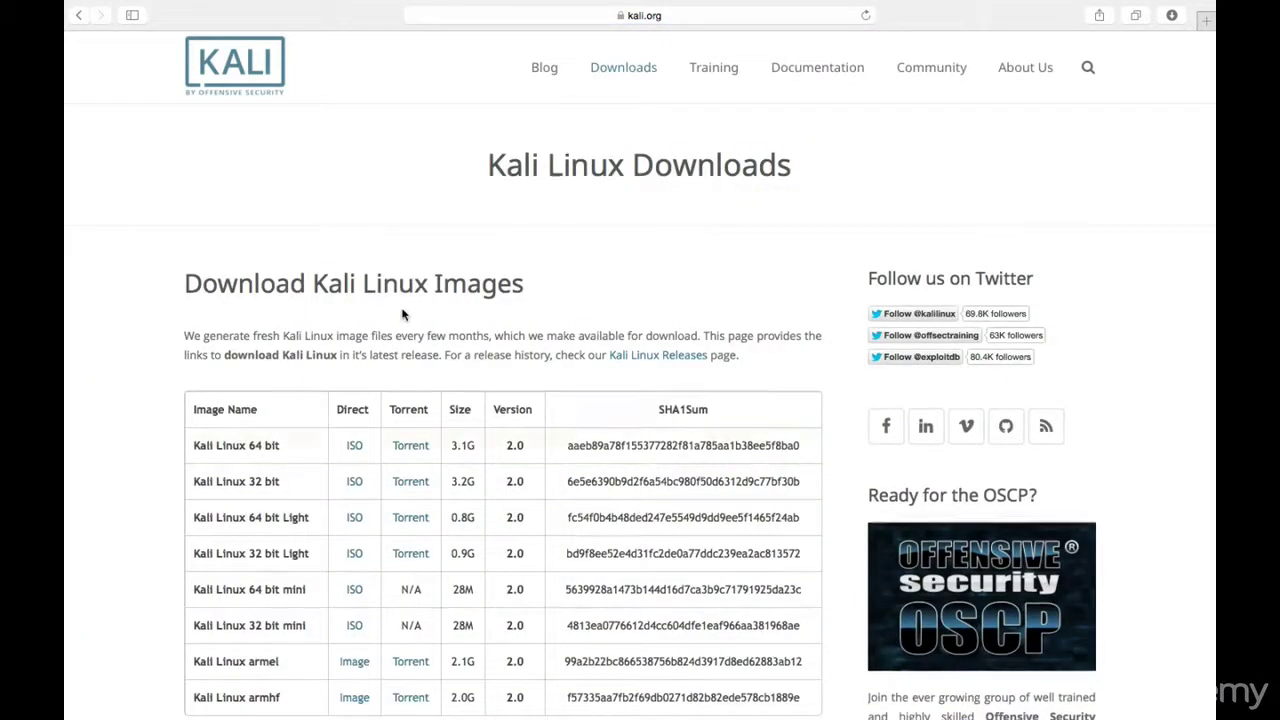
scroll(403, 315, down, 3)
scroll(403, 315, up, 2)
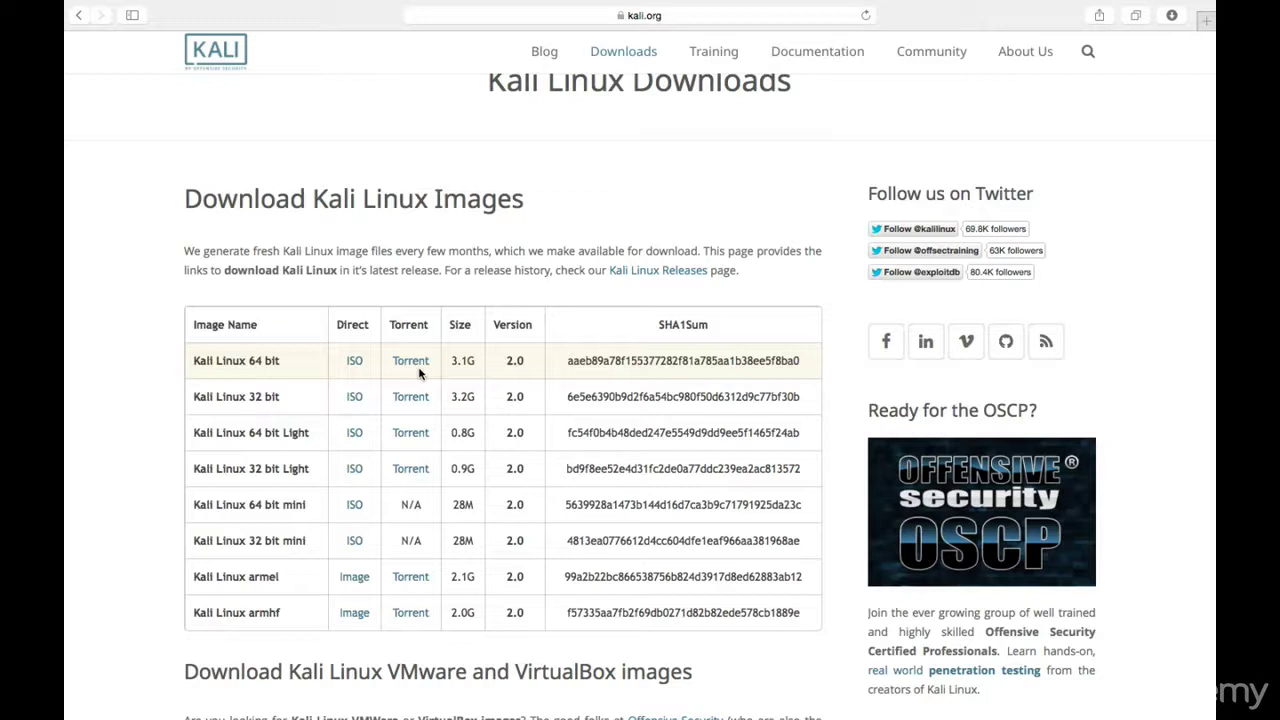
scroll(419, 373, down, 2)
scroll(344, 463, up, 4)
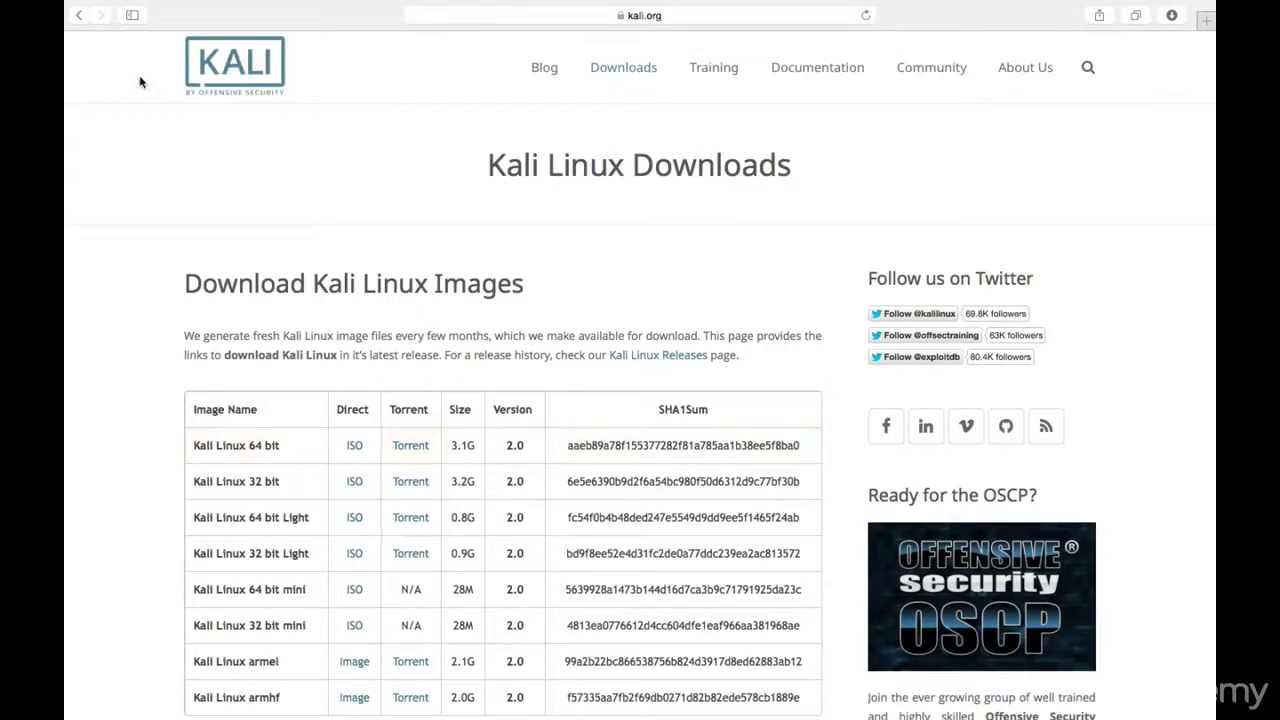
Return to the Kali home page and reopen the Download Kali Linux page to review its VirtualBox image and secure download sections.
click(80, 16)
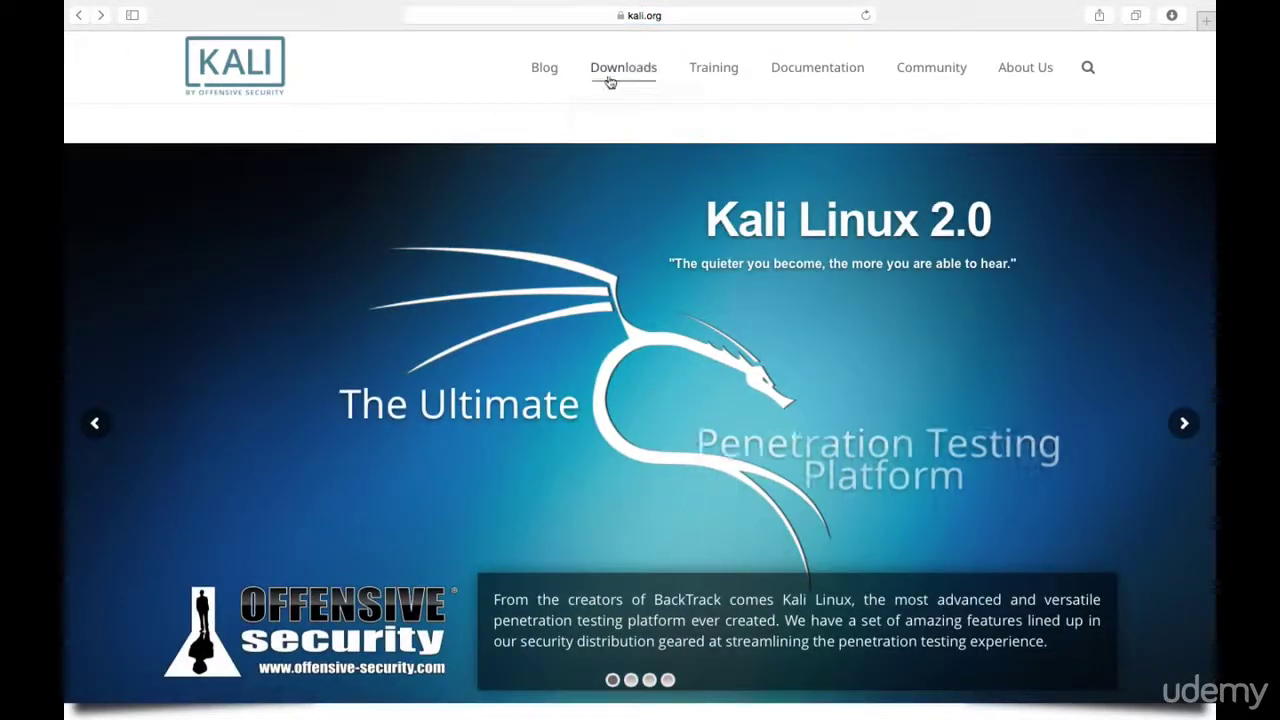
mouse_move(618, 78)
click(631, 103)
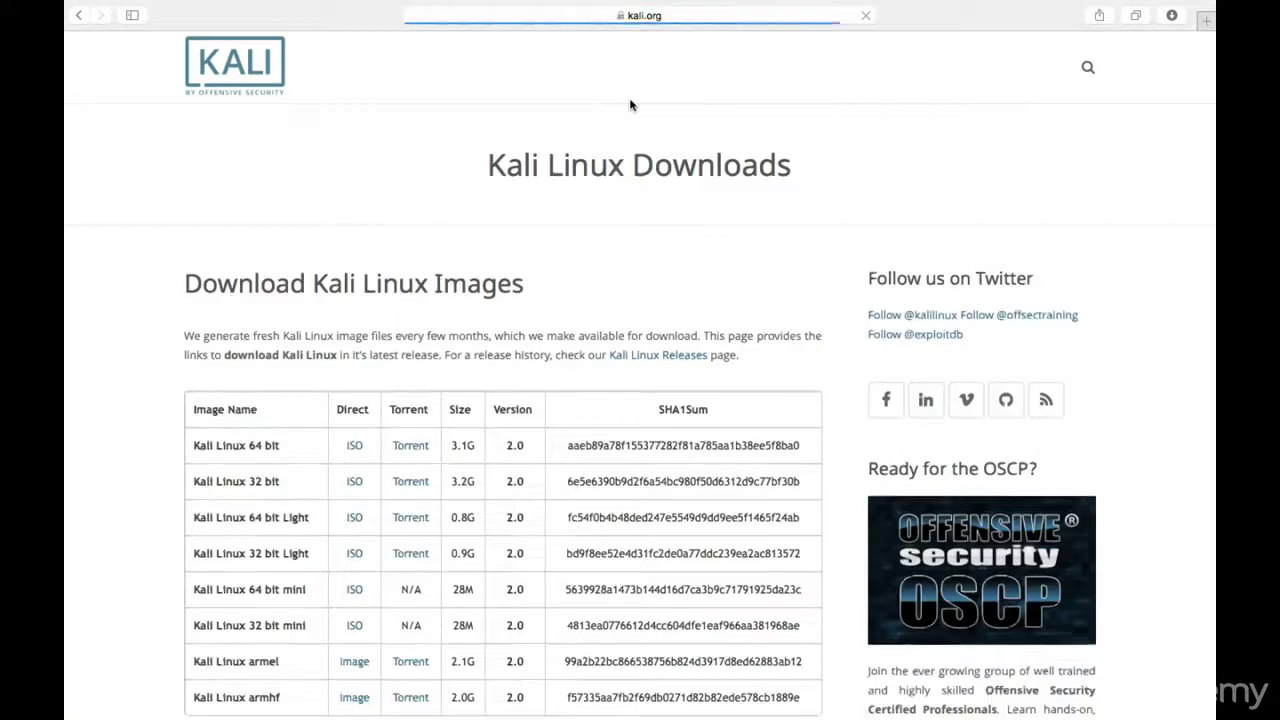
scroll(557, 277, down, 12)
scroll(547, 301, up, 3)
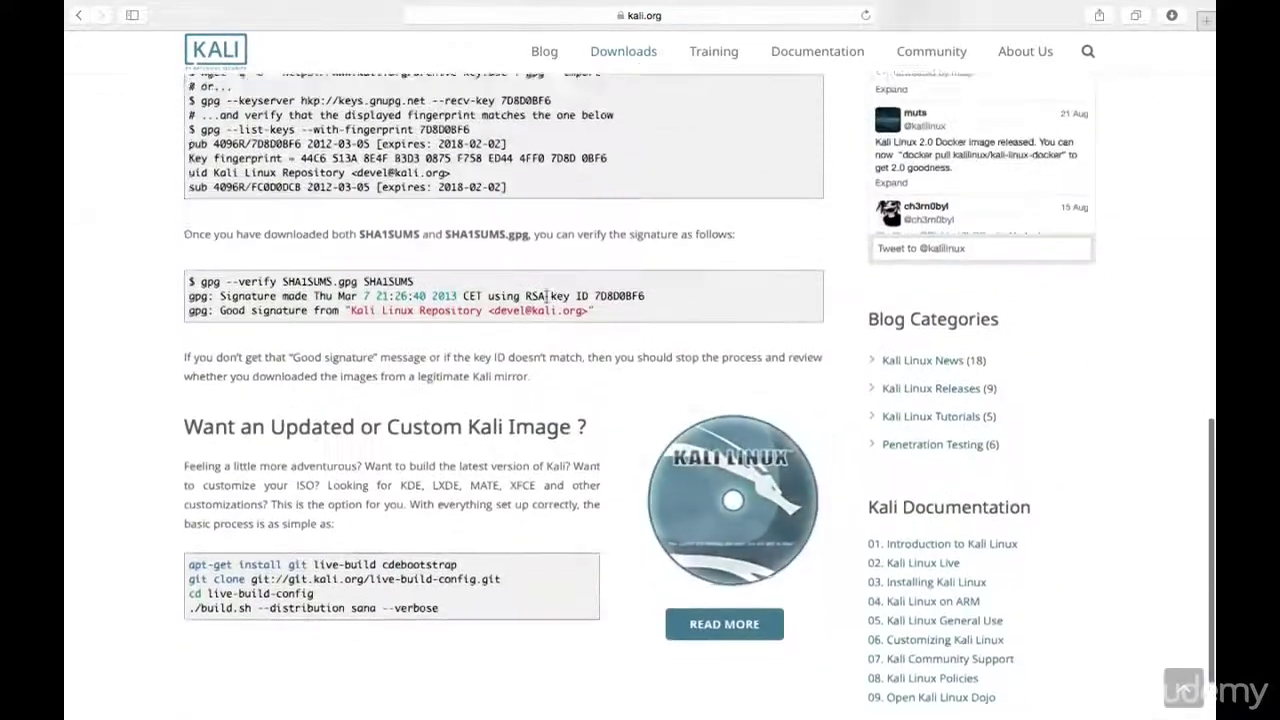
scroll(546, 300, up, 2)
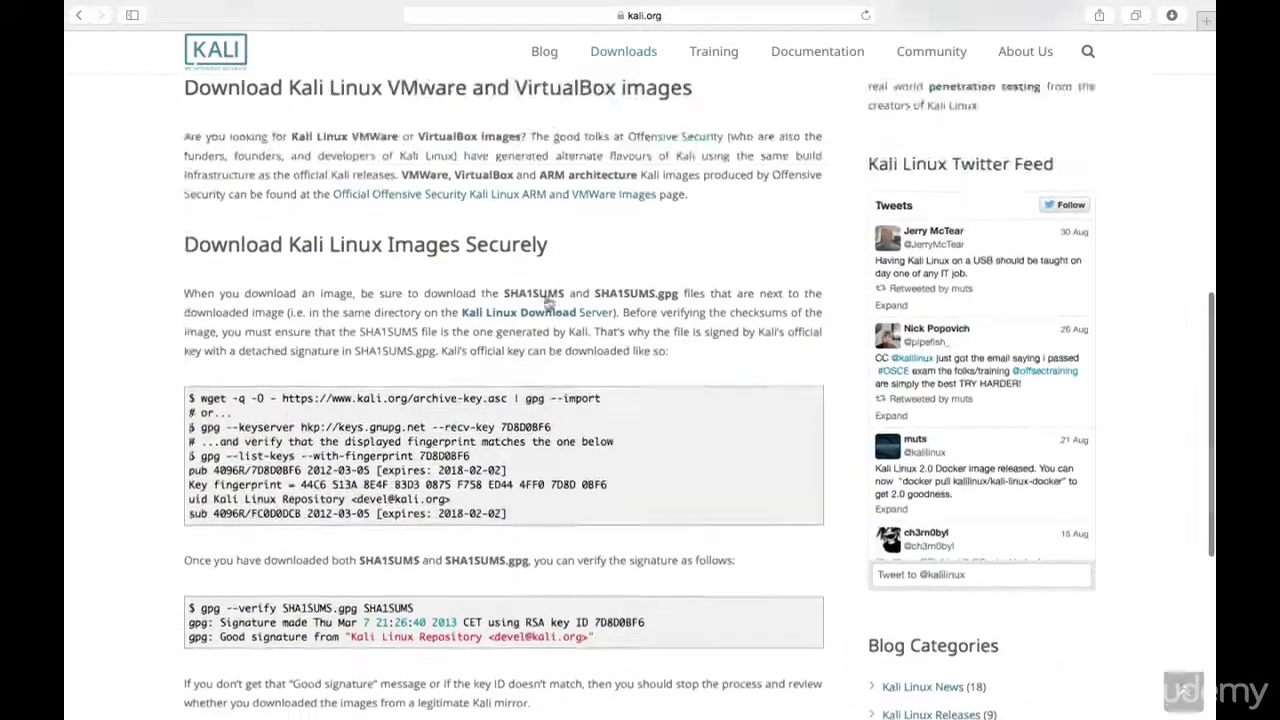
scroll(546, 300, up, 8)
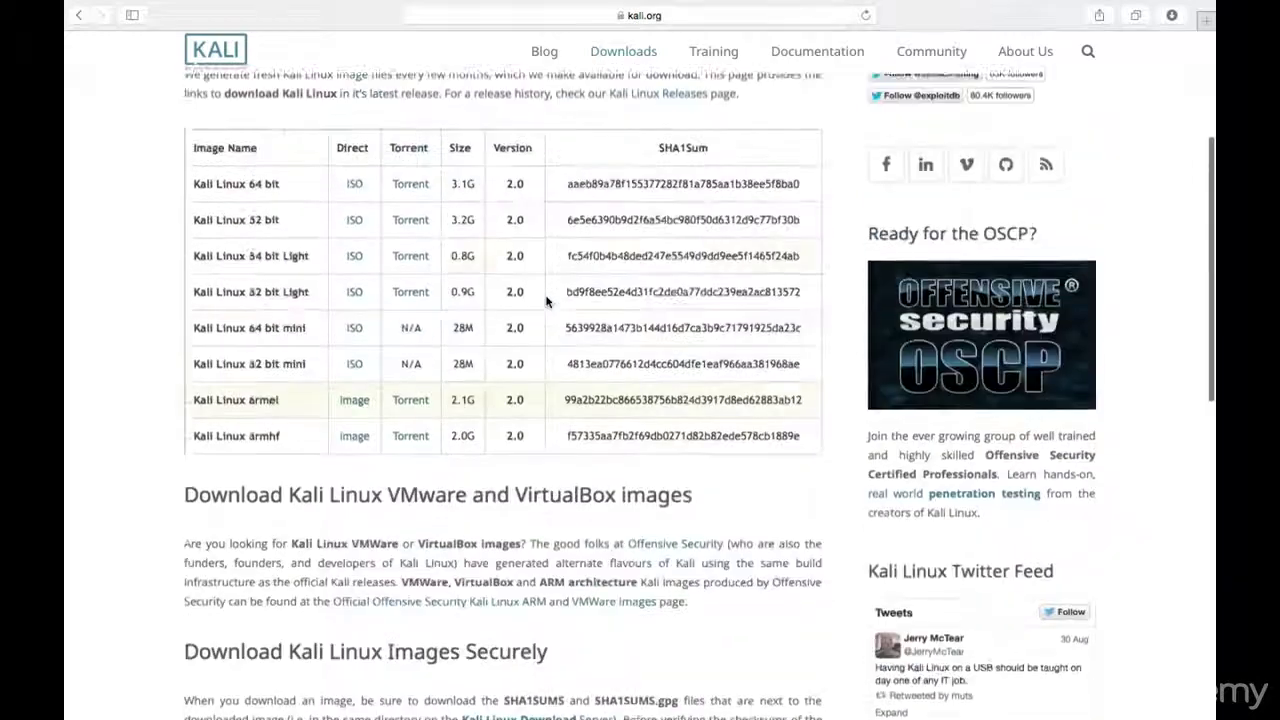